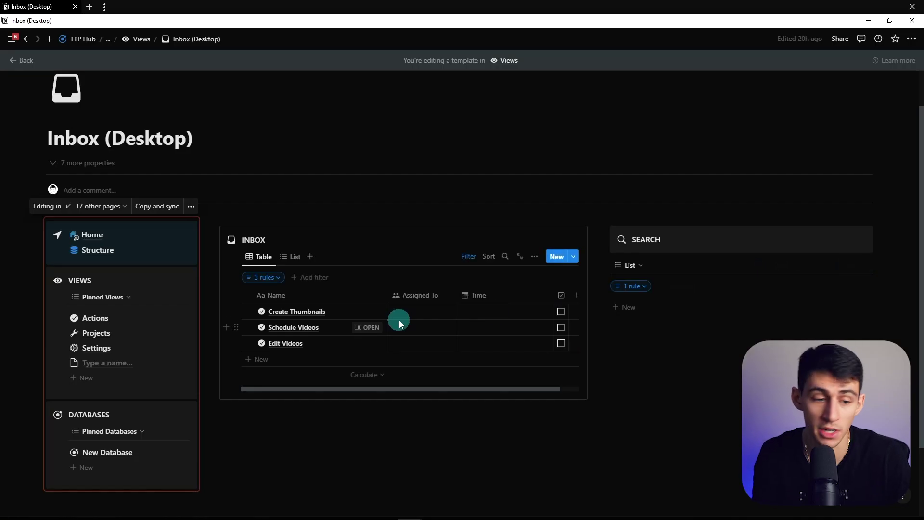
# Step: Create a new view page from the Inbox (Desktop) template with Sorting No. 2
pyautogui.moveTo(123, 347)
pyautogui.click(166, 367)
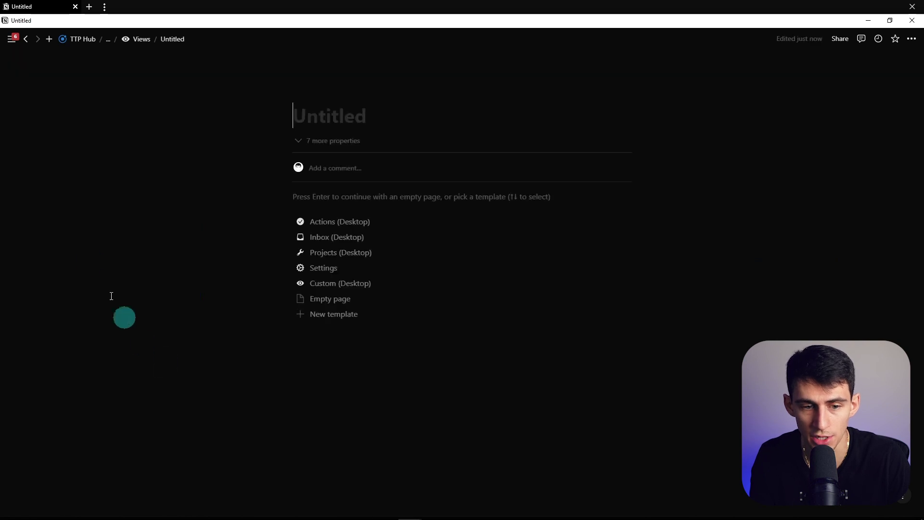
pyautogui.click(332, 238)
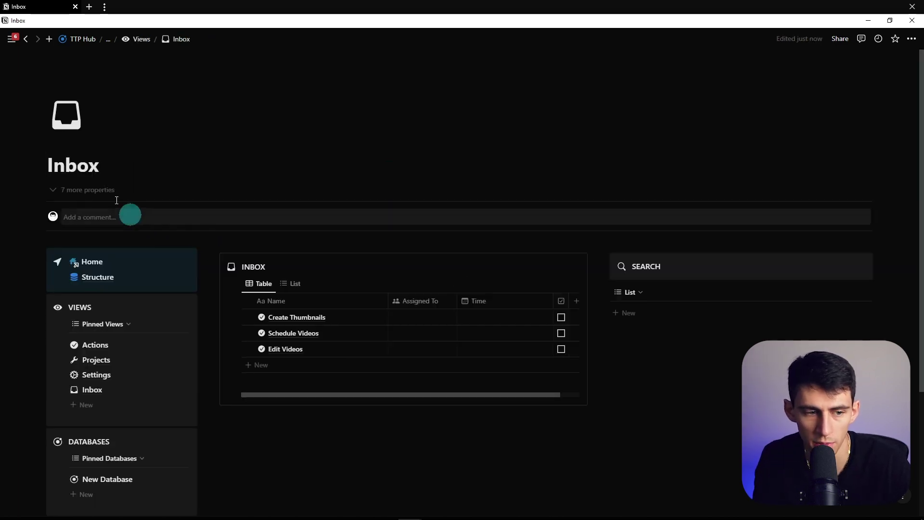
pyautogui.click(140, 190)
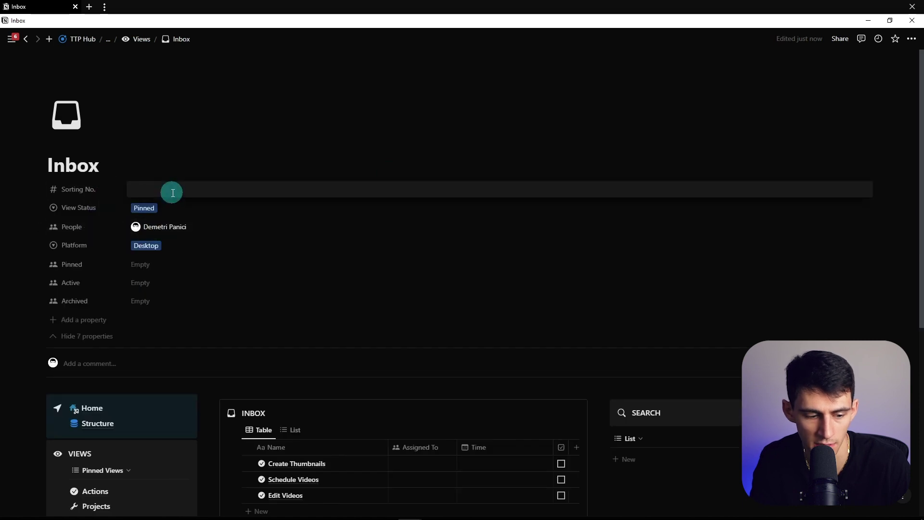
pyautogui.write('2')
pyautogui.press('Return')
# Step: Collapse the Inbox page's seven extra properties
pyautogui.click(87, 336)
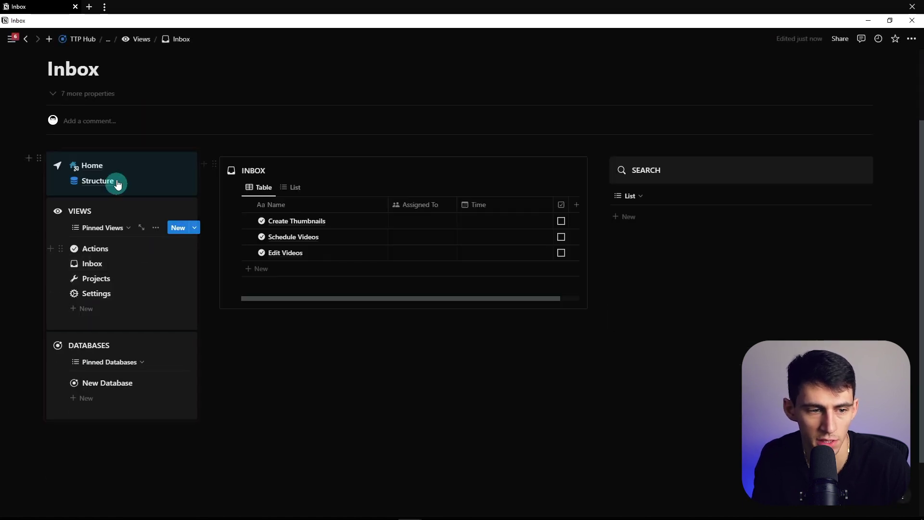
pyautogui.scroll(3, 567, 178)
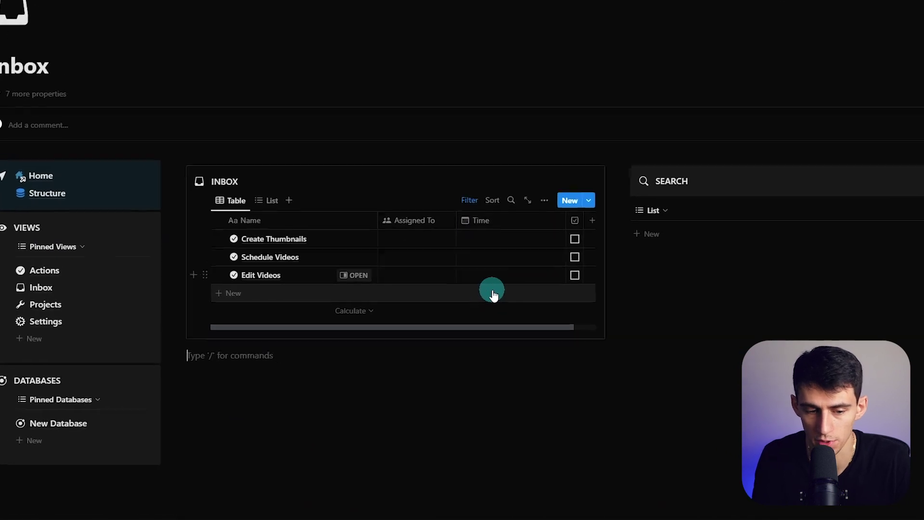
pyautogui.write('/s')
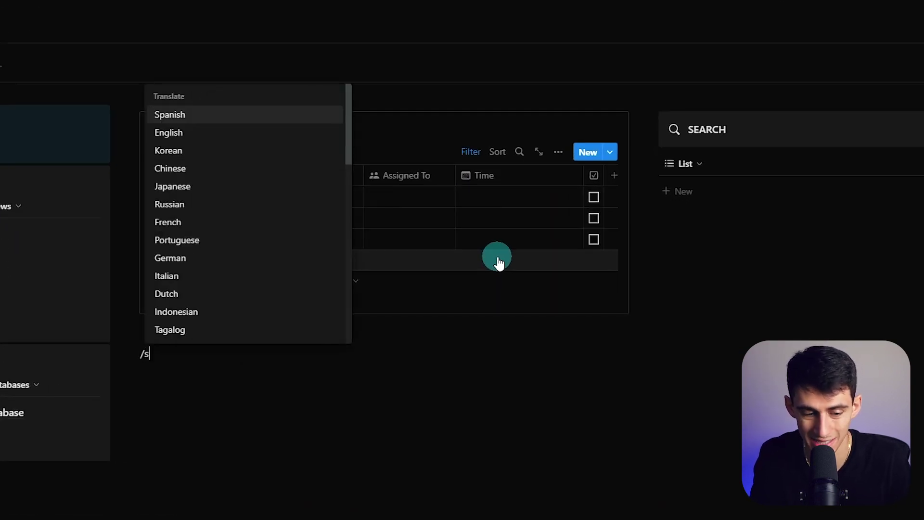
pyautogui.write('ynced')
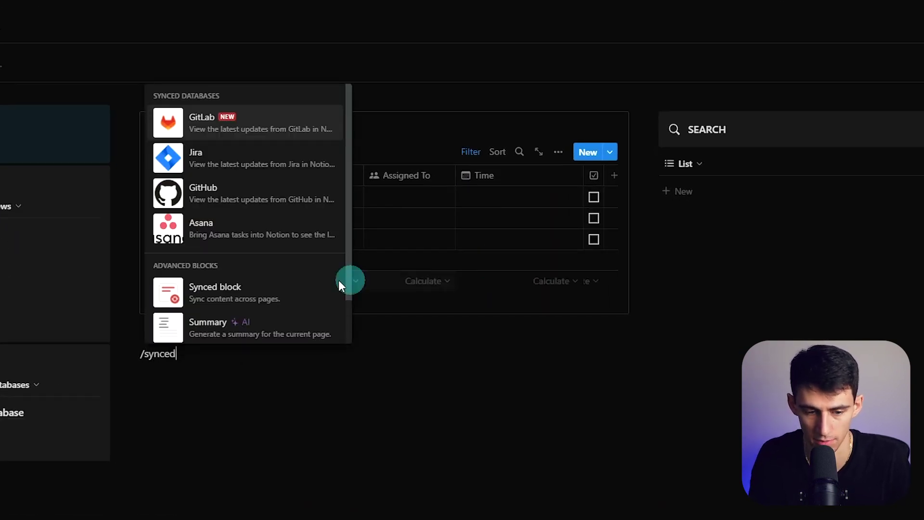
# Step: Insert a synced block below the Inbox table and move the empty line into it
pyautogui.click(281, 287)
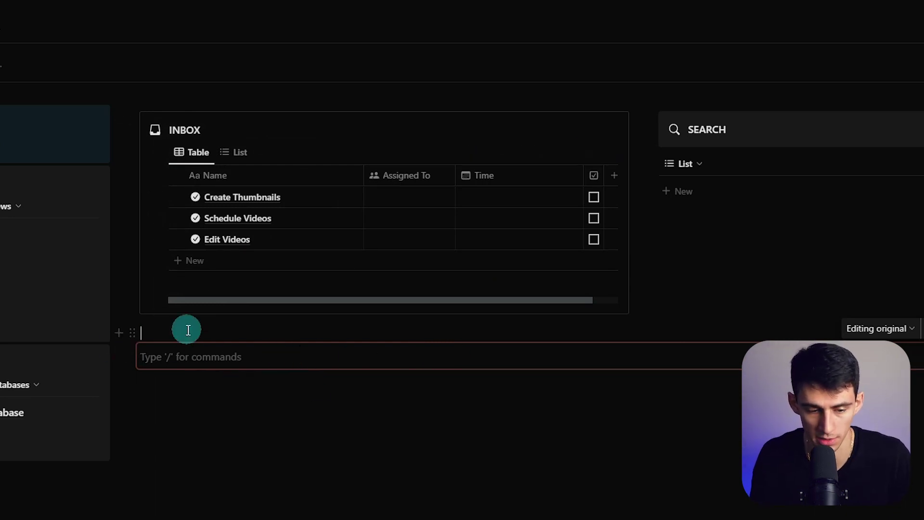
pyautogui.click(188, 330)
pyautogui.moveTo(134, 331); pyautogui.dragTo(192, 372)
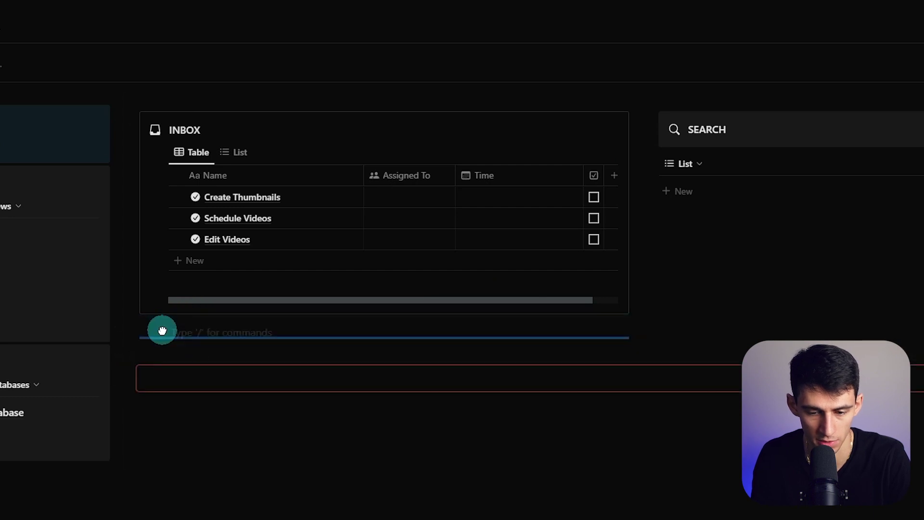
pyautogui.moveTo(163, 332)
pyautogui.mouseDown()
pyautogui.moveTo(170, 338)
pyautogui.moveTo(176, 323)
pyautogui.mouseUp()
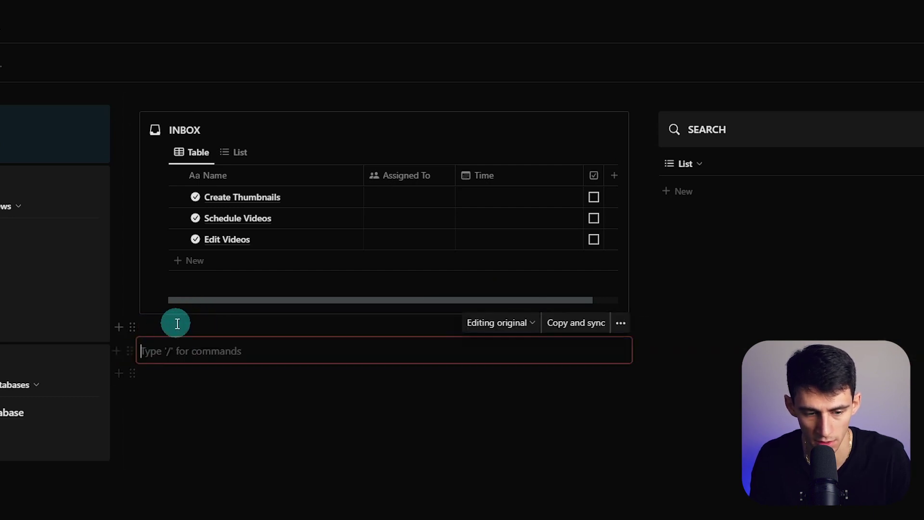
pyautogui.write('Mobile Inbox')
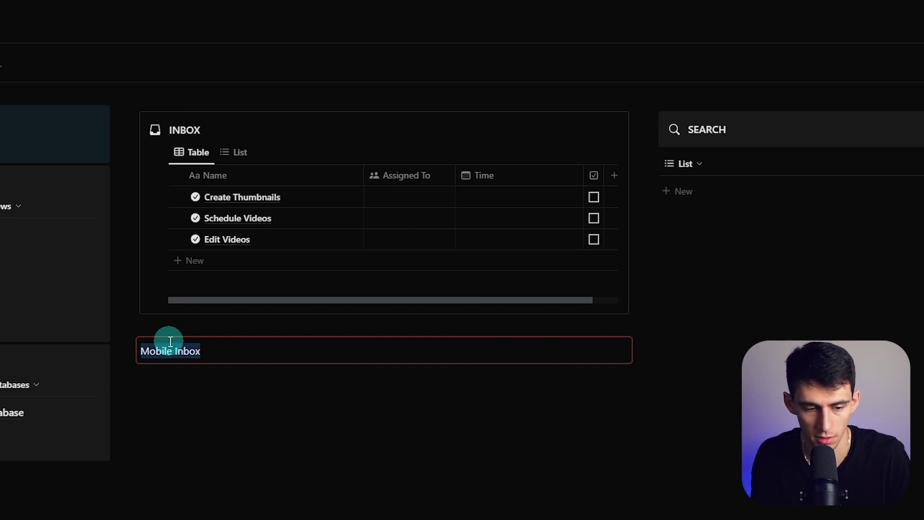
# Step: Turn the Mobile Inbox line into a Heading 3 with a new line below it
pyautogui.click(166, 353)
pyautogui.click(127, 351)
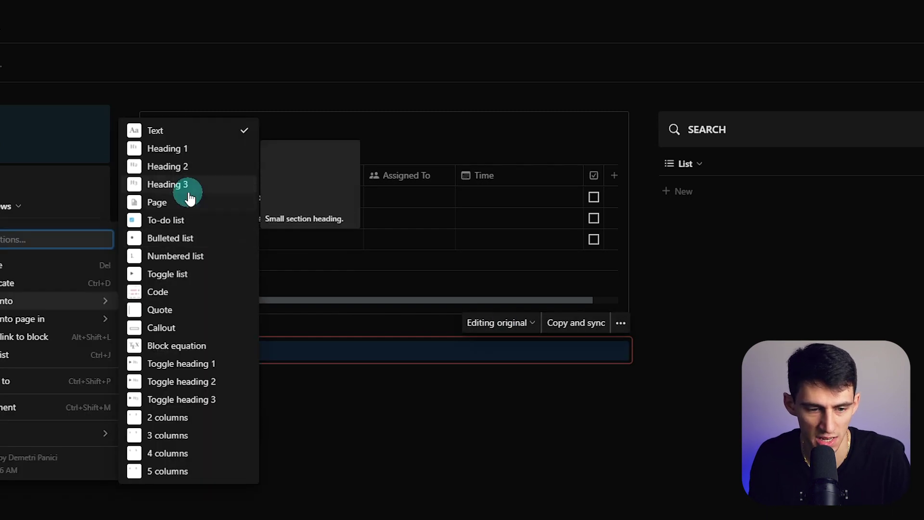
pyautogui.click(188, 185)
pyautogui.press('Return')
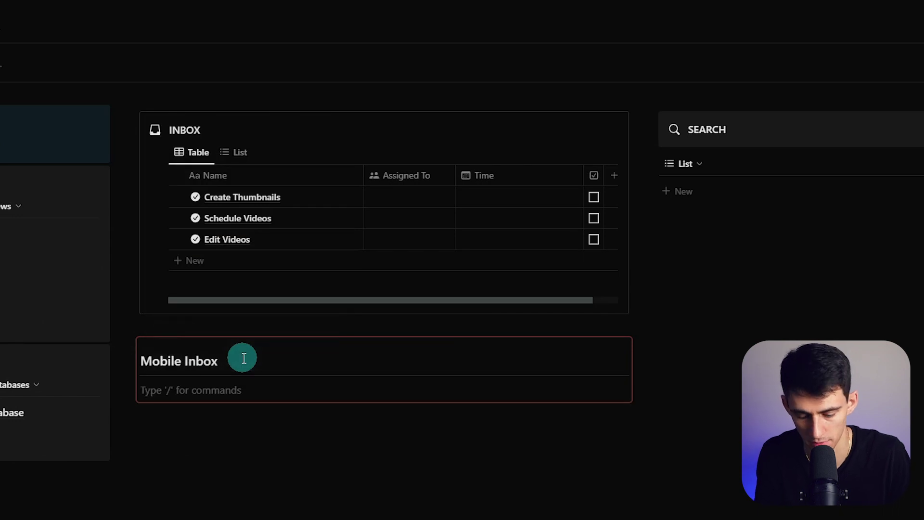
pyautogui.write('-')
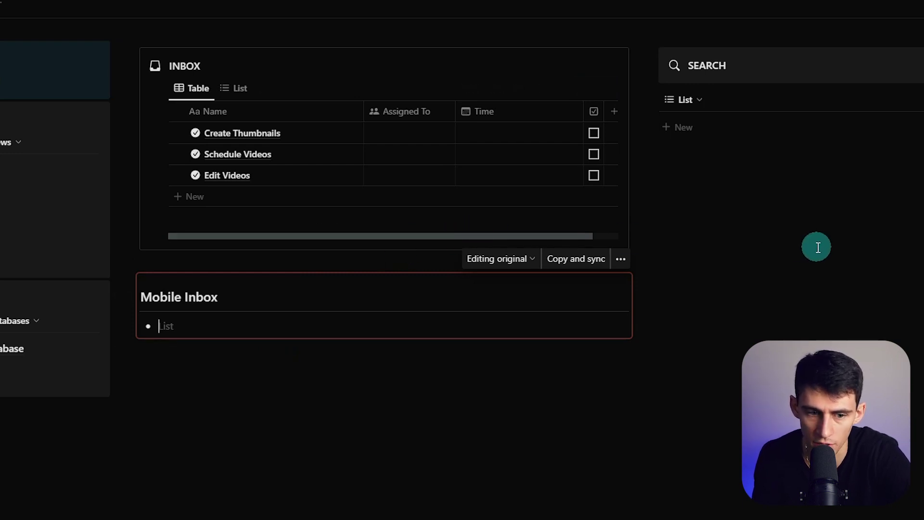
pyautogui.click(846, 246)
pyautogui.scroll(2, 793, 277)
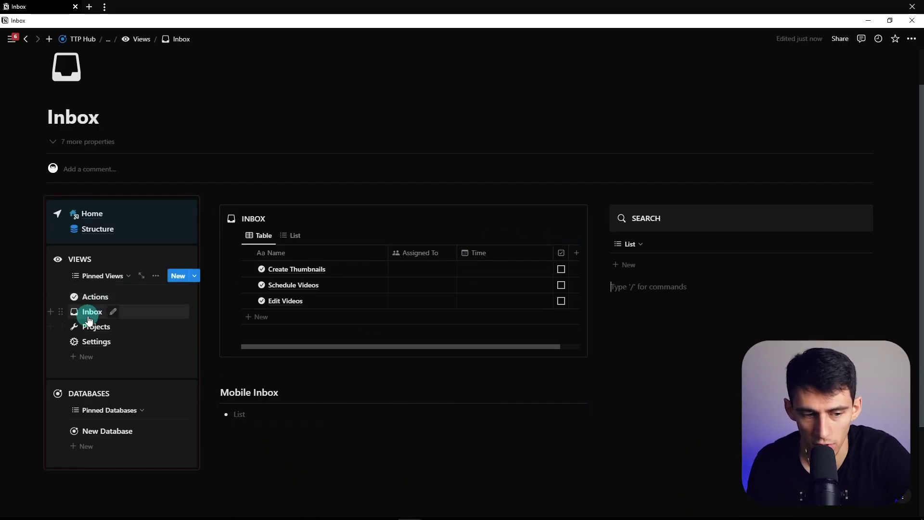
pyautogui.moveTo(296, 268)
pyautogui.click(297, 412)
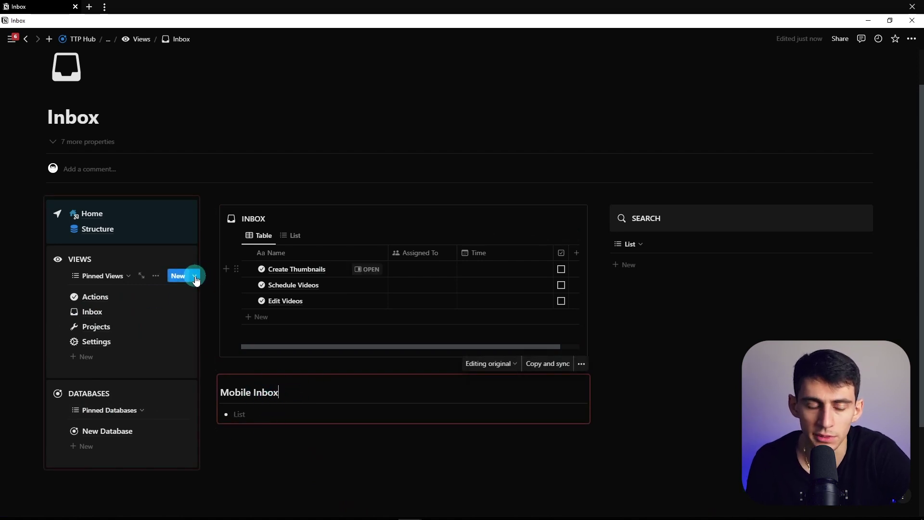
# Step: Create a new view template with a green check icon, titled Actions (Mobile)
pyautogui.click(195, 276)
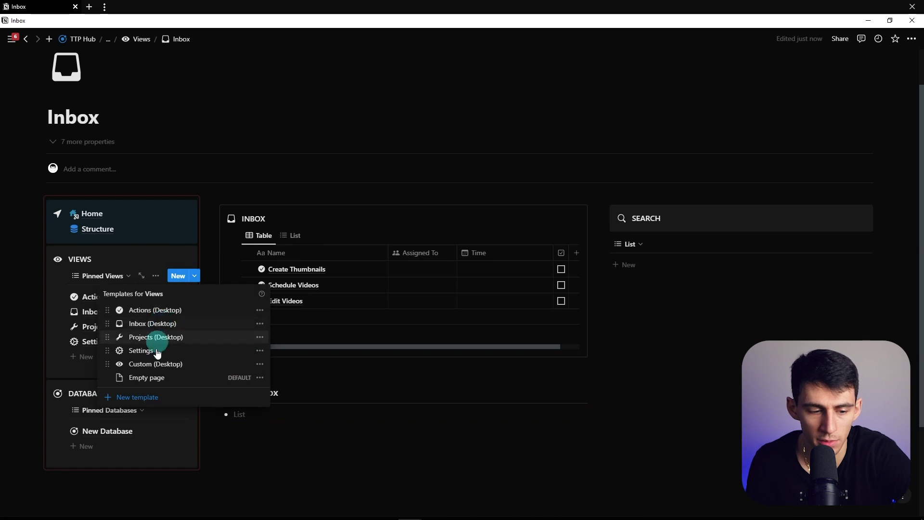
pyautogui.click(138, 399)
pyautogui.click(296, 152)
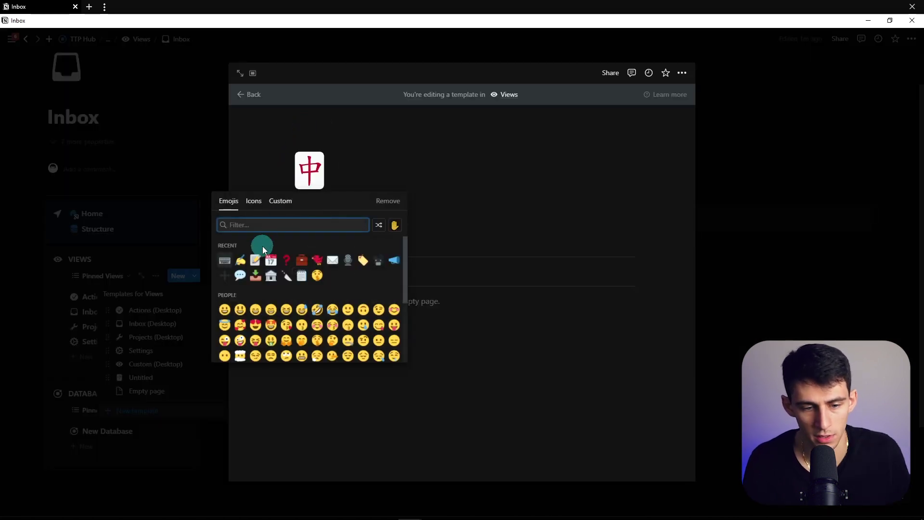
pyautogui.write('check')
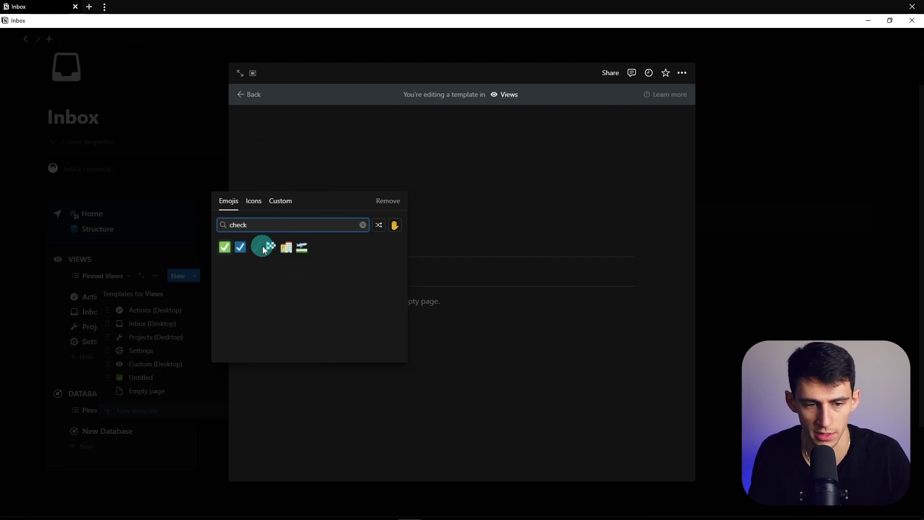
pyautogui.click(225, 247)
pyautogui.click(303, 217)
pyautogui.write('Actions (Mobile)')
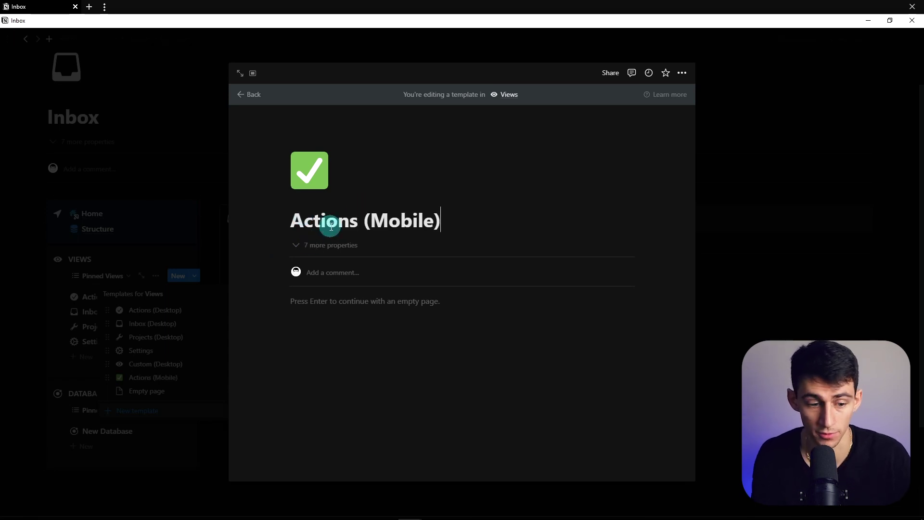
# Step: Set the template's Platform to Mobile and add the workspace owner to People and Pinned
pyautogui.click(326, 247)
pyautogui.scroll(-2, 446, 215)
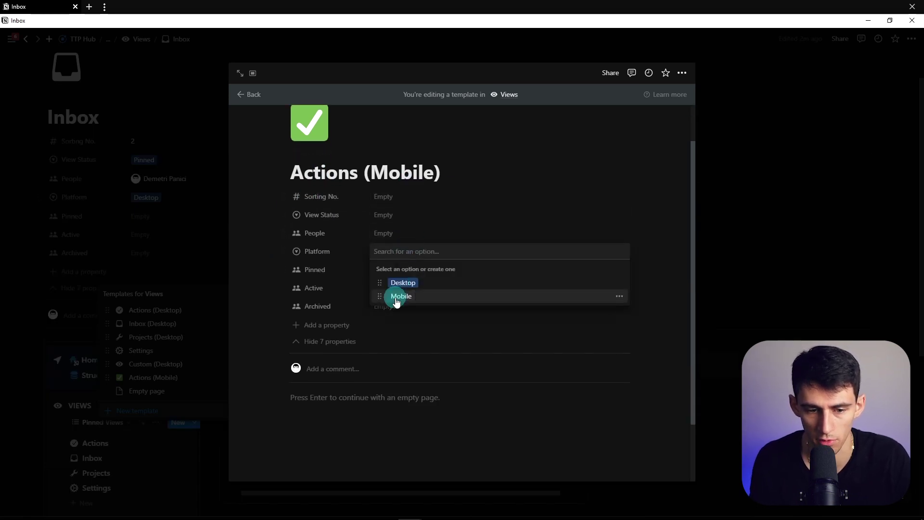
pyautogui.click(401, 297)
pyautogui.click(444, 312)
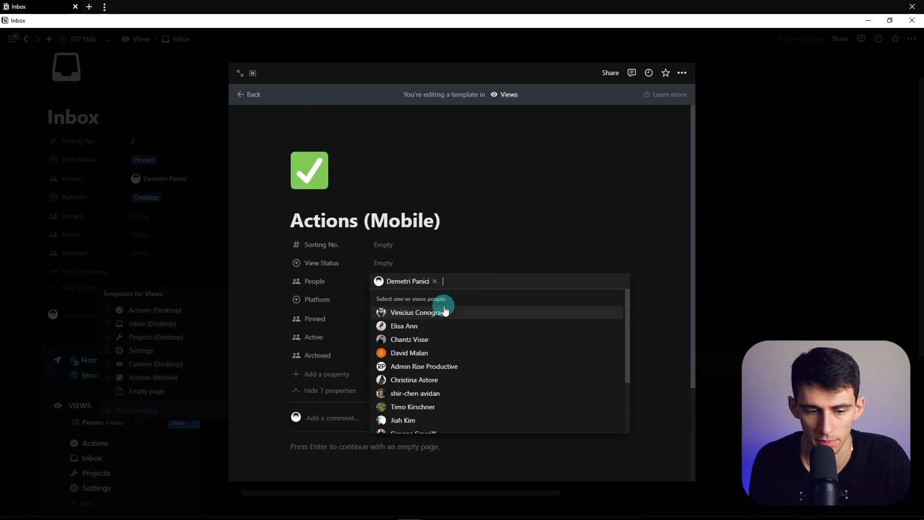
pyautogui.click(521, 319)
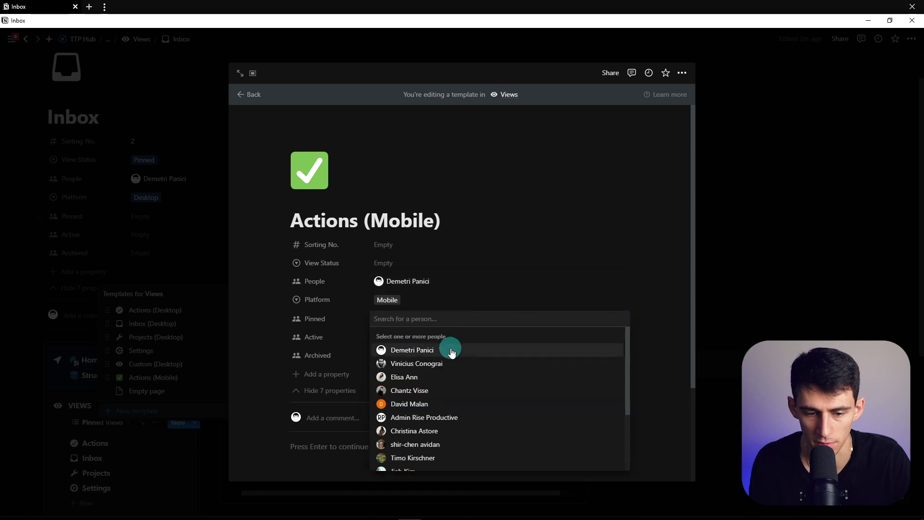
pyautogui.click(433, 349)
pyautogui.click(347, 278)
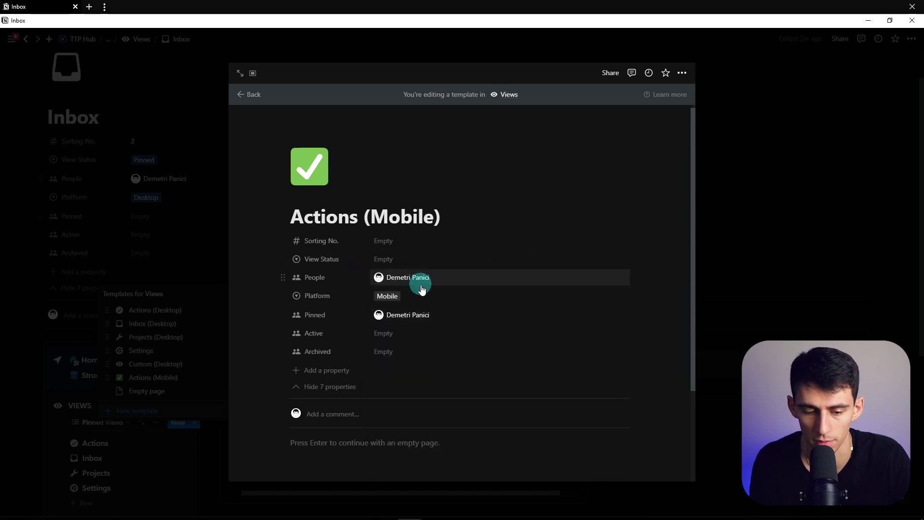
pyautogui.scroll(-1, 433, 303)
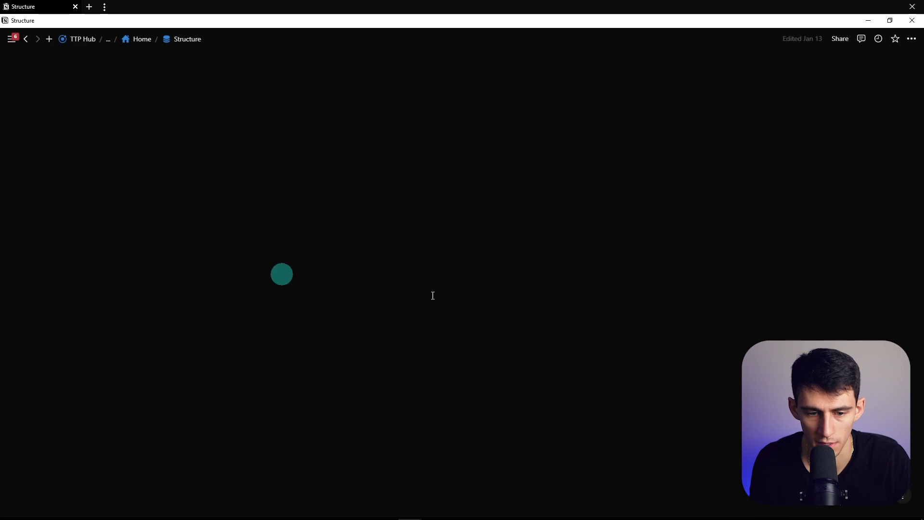
# Step: Duplicate the header callout below Databases as MOBILE VIEWS with a phone icon
pyautogui.click(296, 280)
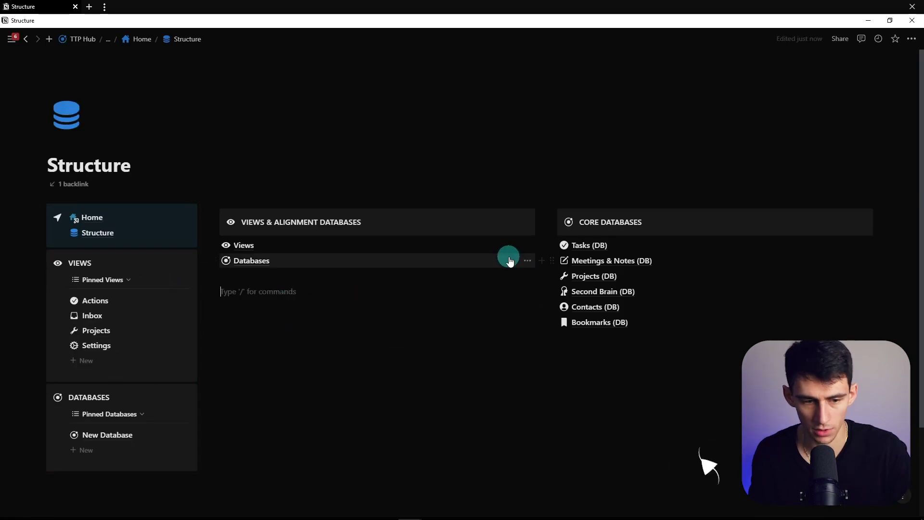
pyautogui.click(301, 221)
pyautogui.hotkey('ctrl', 'd')
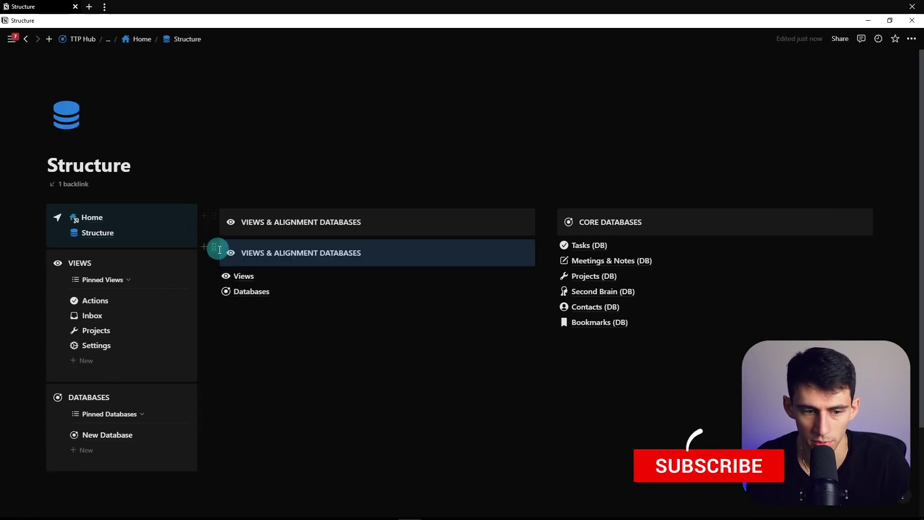
pyautogui.moveTo(214, 251); pyautogui.dragTo(234, 276)
pyautogui.tripleClick(255, 299)
pyautogui.press('capslock')
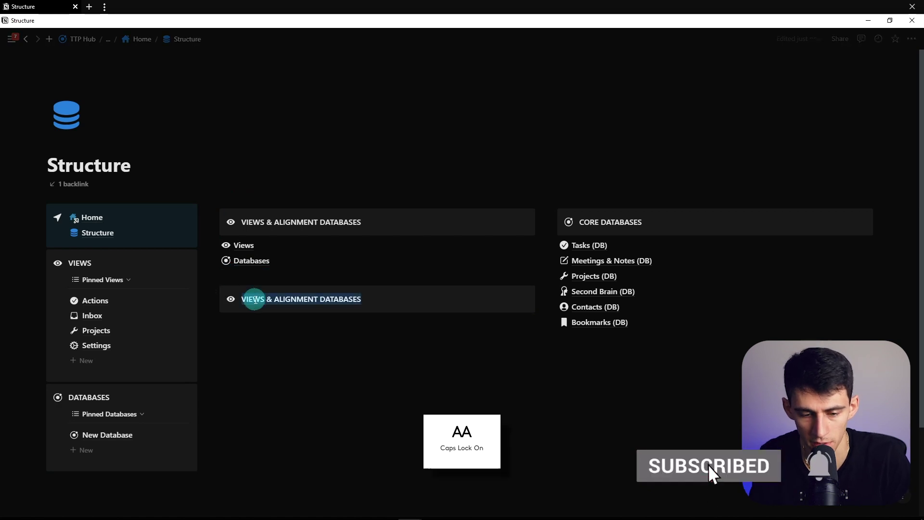
pyautogui.write('MOBILE VIEWS')
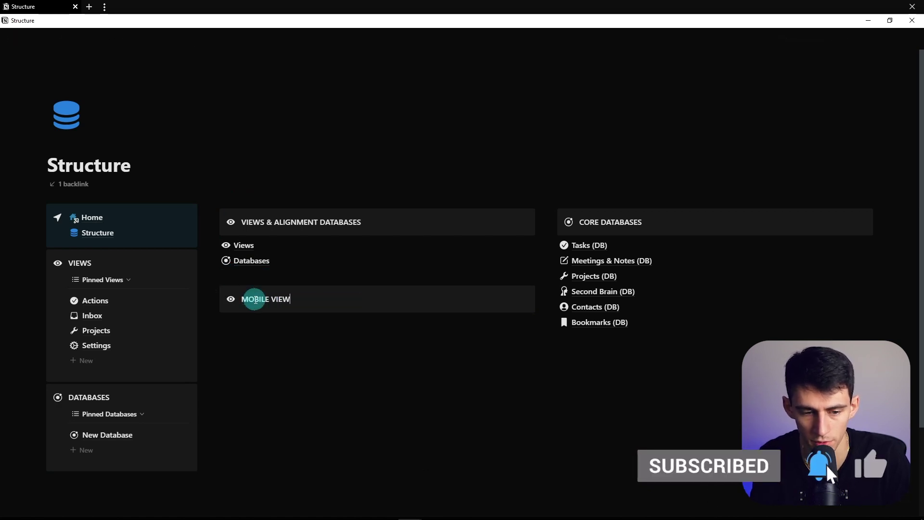
pyautogui.click(231, 299)
pyautogui.write('P')
pyautogui.press('Return')
pyautogui.click(266, 320)
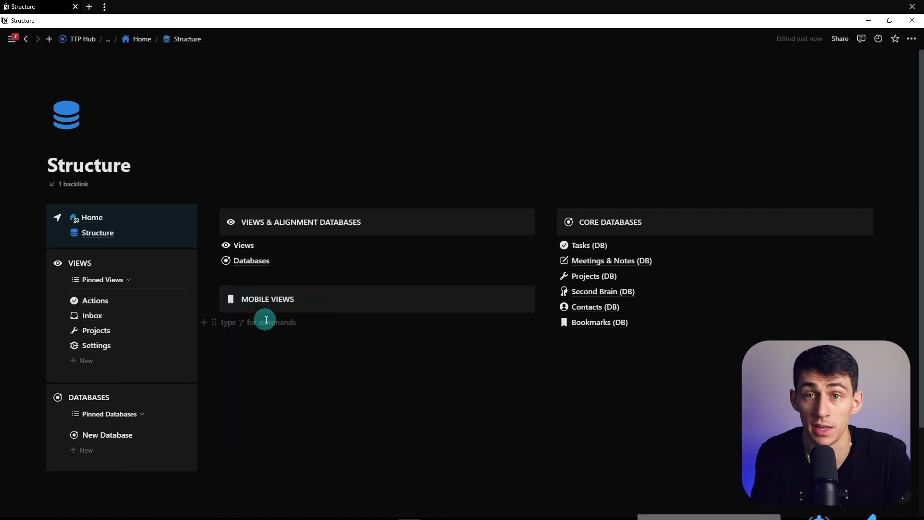
pyautogui.write('/SYN')
# Step: Insert a synced block holding the VIEWS list under MOBILE VIEWS
pyautogui.press('Return')
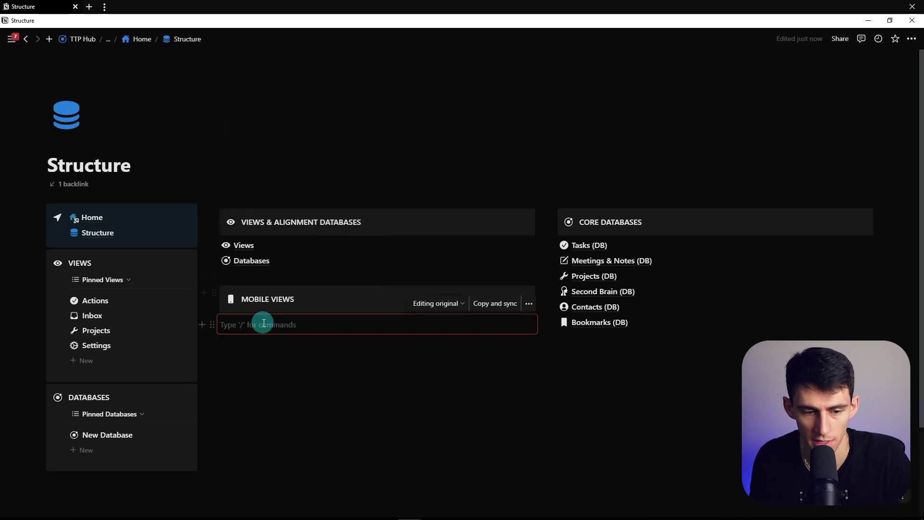
pyautogui.click(127, 261)
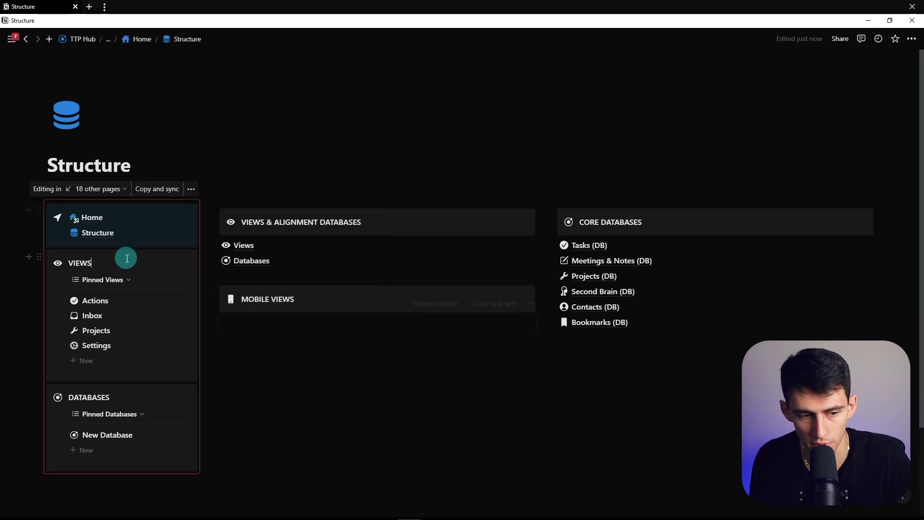
pyautogui.click(40, 258)
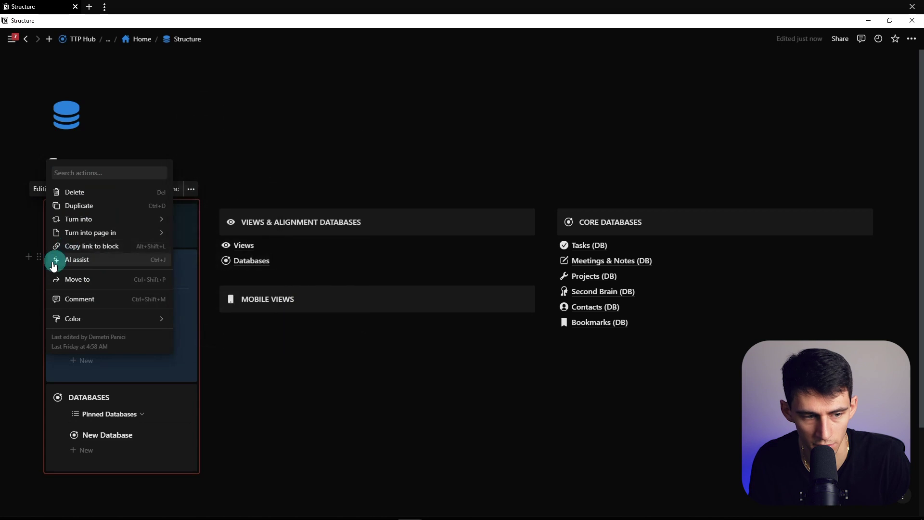
pyautogui.click(33, 277)
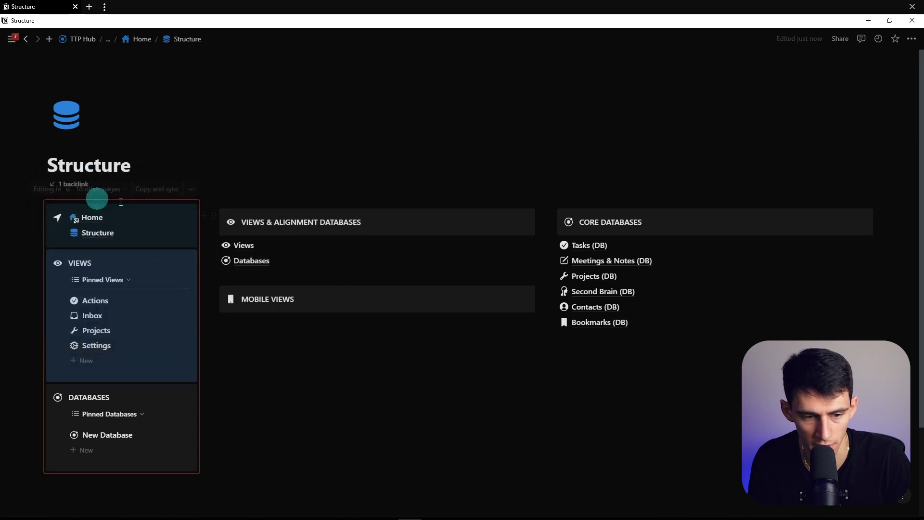
pyautogui.click(282, 320)
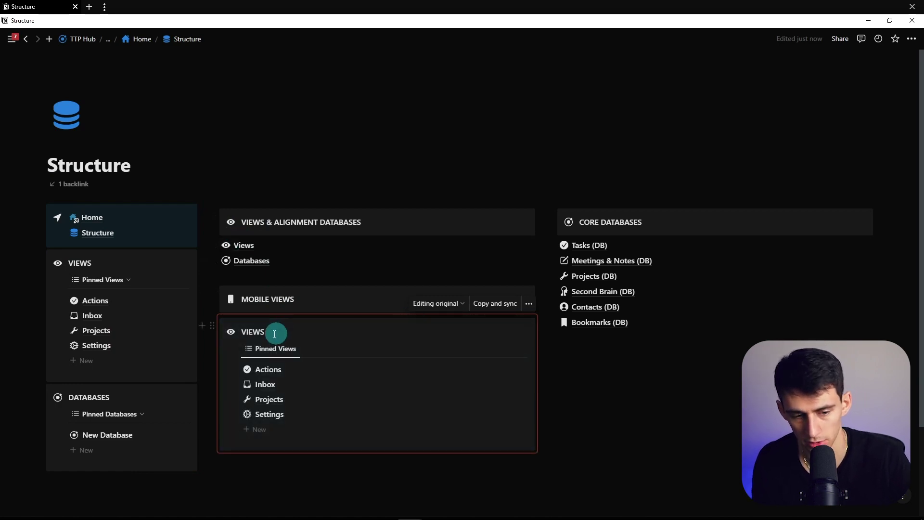
# Step: Give the synced VIEWS block an arrow icon and a blue background
pyautogui.click(229, 332)
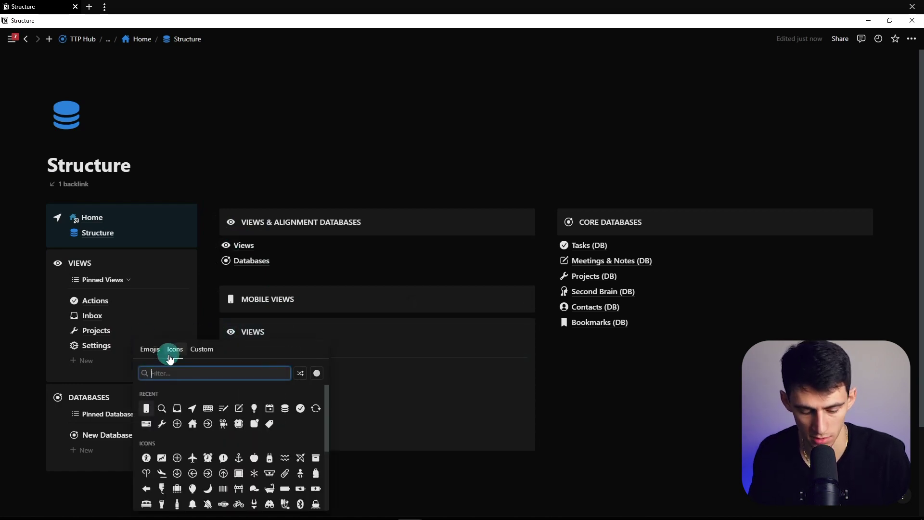
pyautogui.write('tele')
pyautogui.click(147, 391)
pyautogui.click(212, 324)
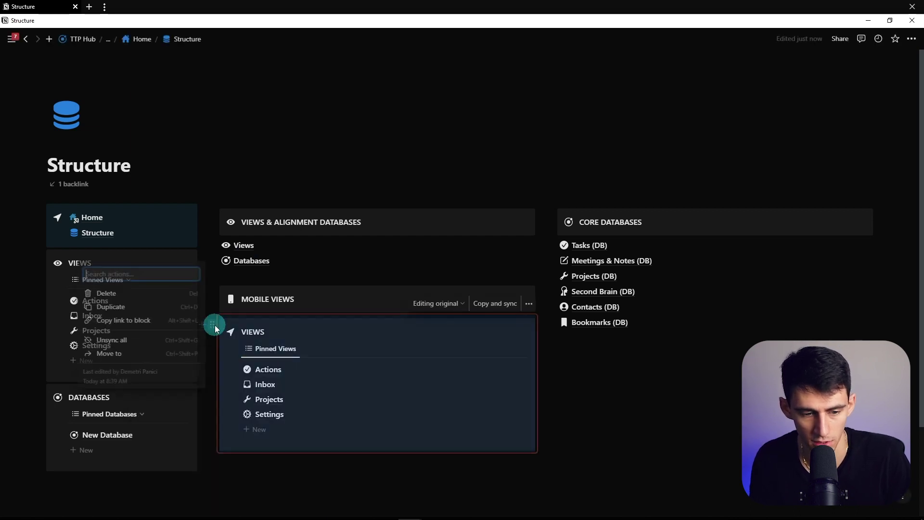
pyautogui.click(270, 323)
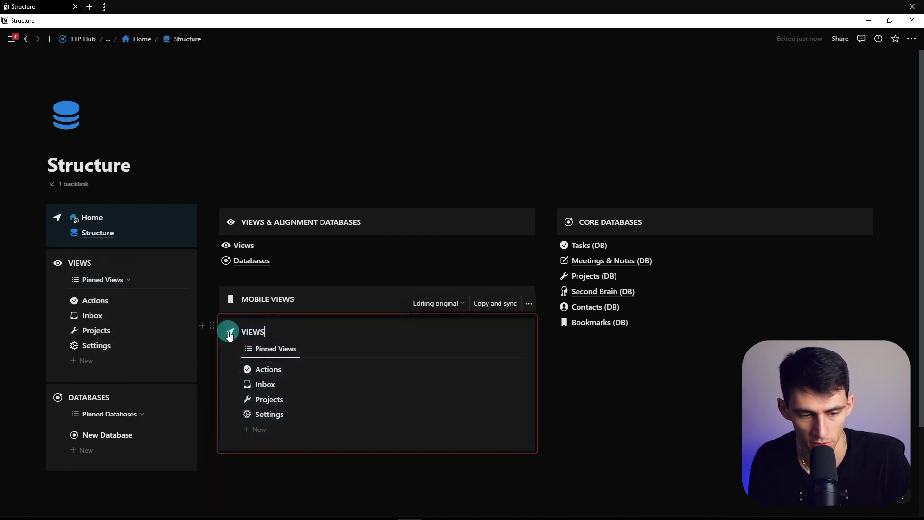
pyautogui.click(212, 330)
pyautogui.moveTo(105, 387)
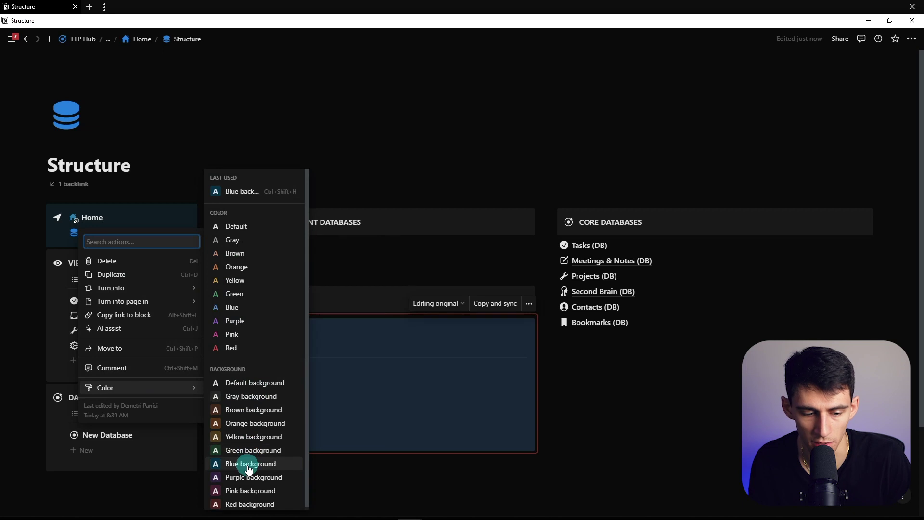
pyautogui.click(249, 464)
pyautogui.click(417, 302)
pyautogui.click(318, 321)
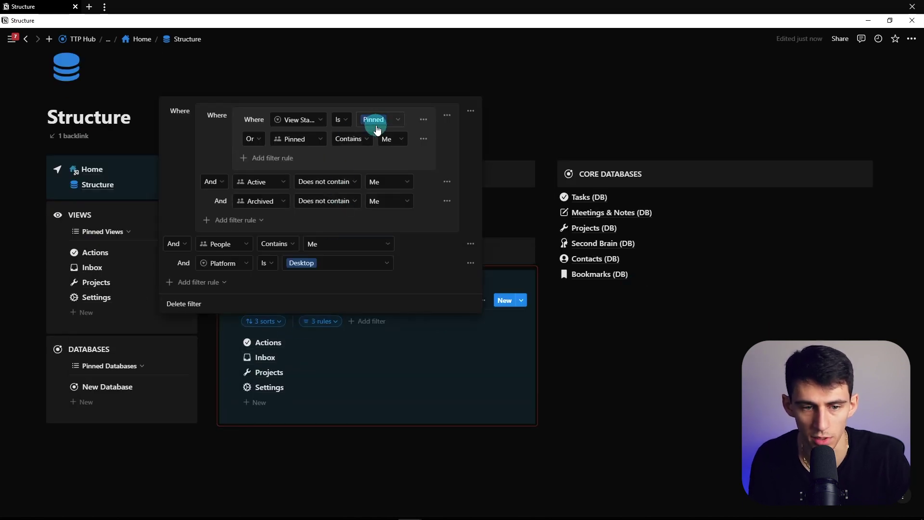
# Step: Change the Platform filter from Desktop to Mobile and save it for everyone
pyautogui.click(301, 262)
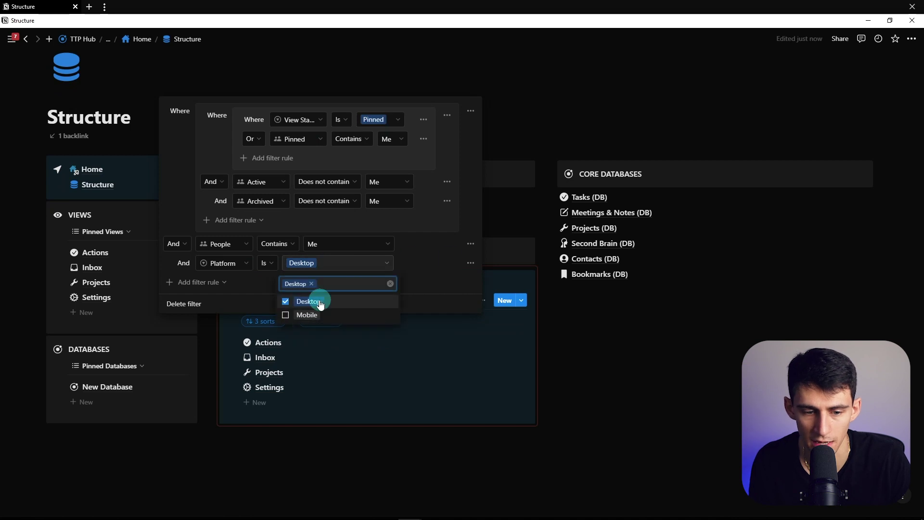
pyautogui.click(314, 313)
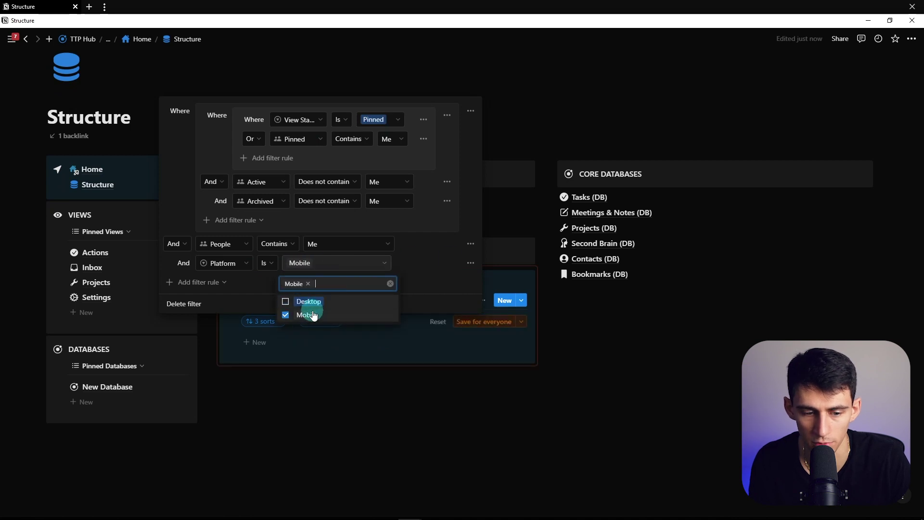
pyautogui.click(477, 321)
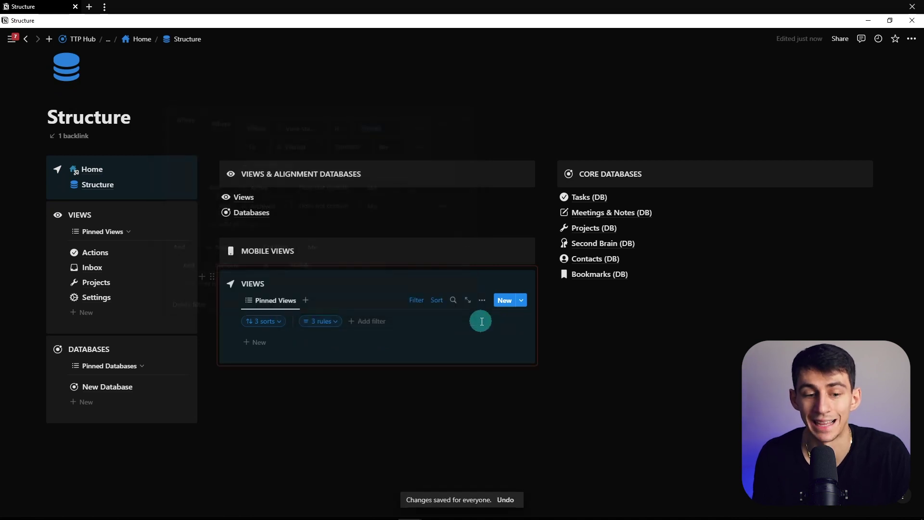
pyautogui.click(521, 299)
pyautogui.press('Escape')
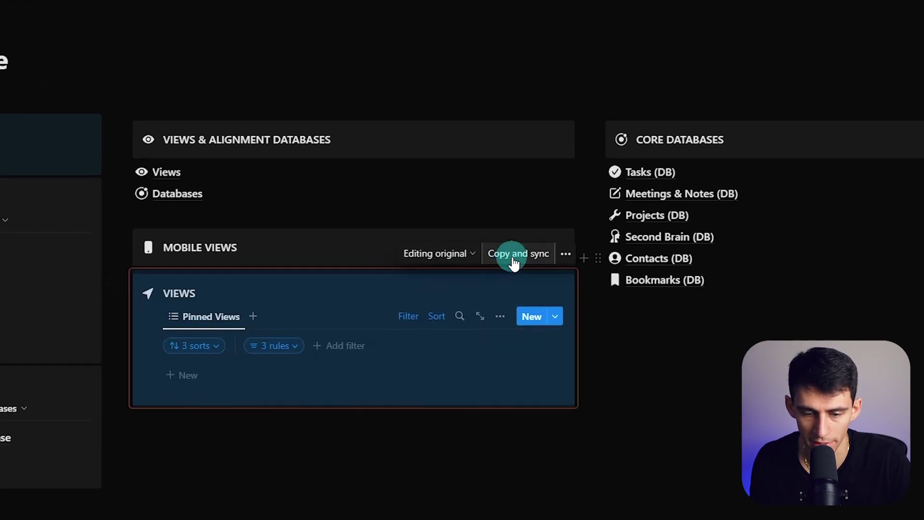
# Step: Paste the VIEWS block into the Actions (Mobile) template
pyautogui.click(557, 315)
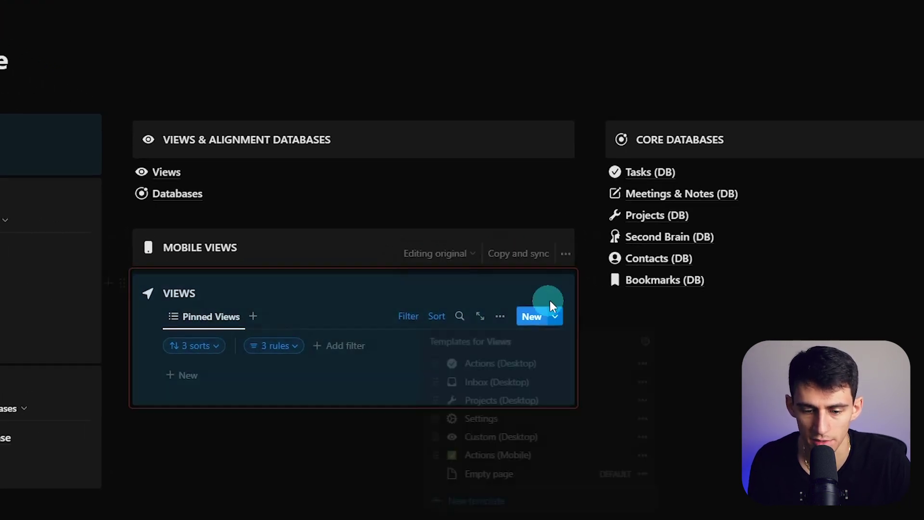
pyautogui.click(645, 459)
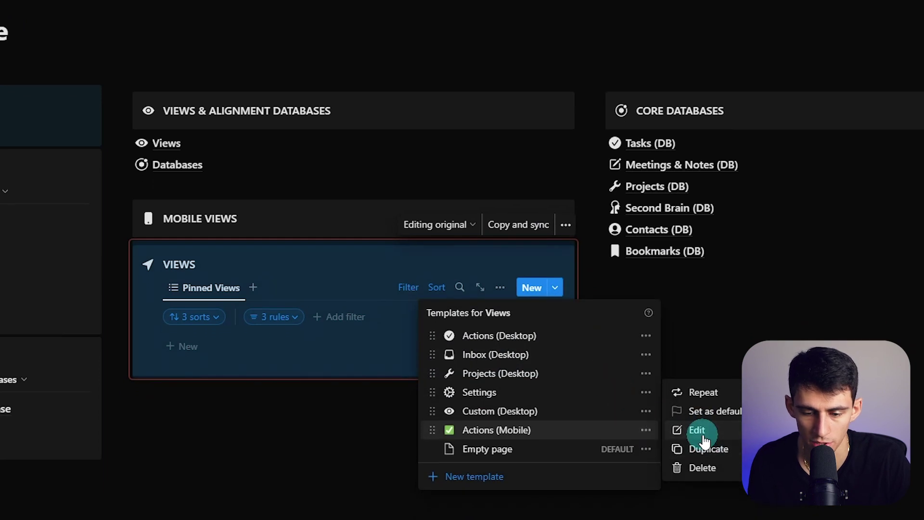
pyautogui.click(696, 459)
pyautogui.click(299, 425)
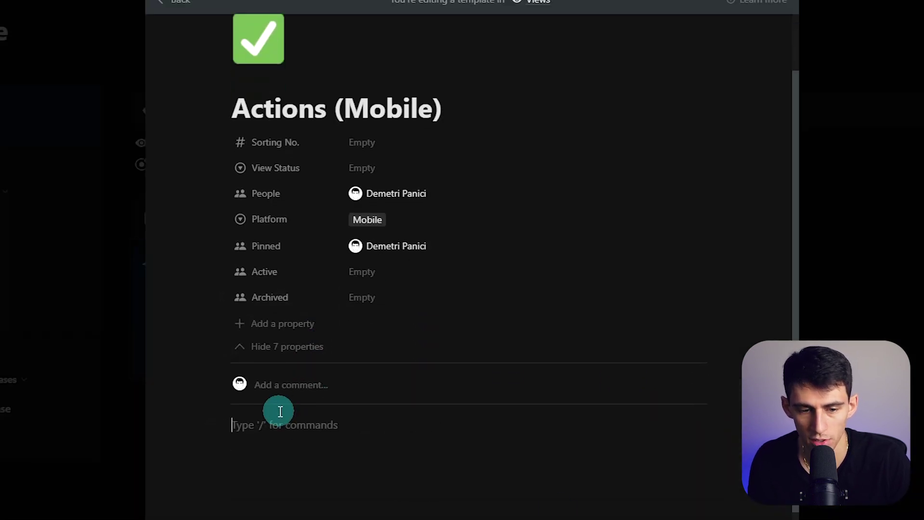
pyautogui.hotkey('ctrl', 'v')
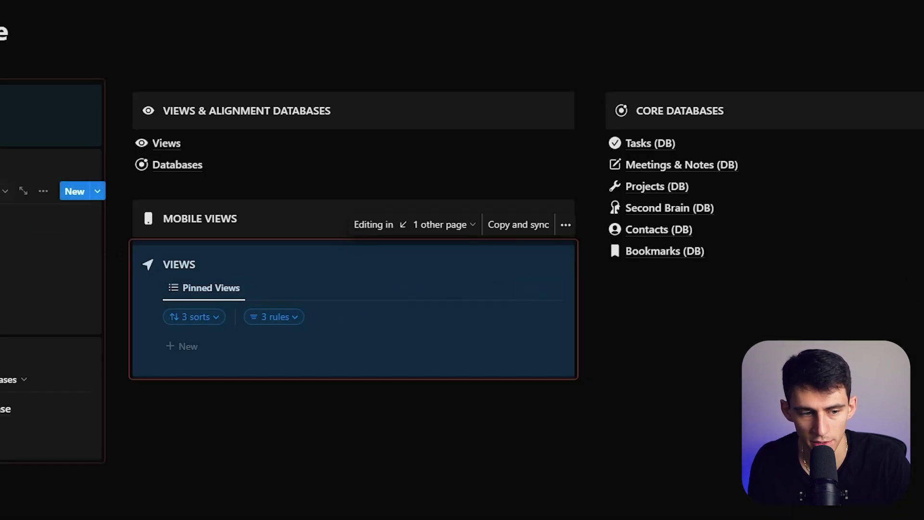
# Step: Copy the My Tasks database from the Actions page into the template
pyautogui.click(75, 221)
pyautogui.scroll(-5, 520, 433)
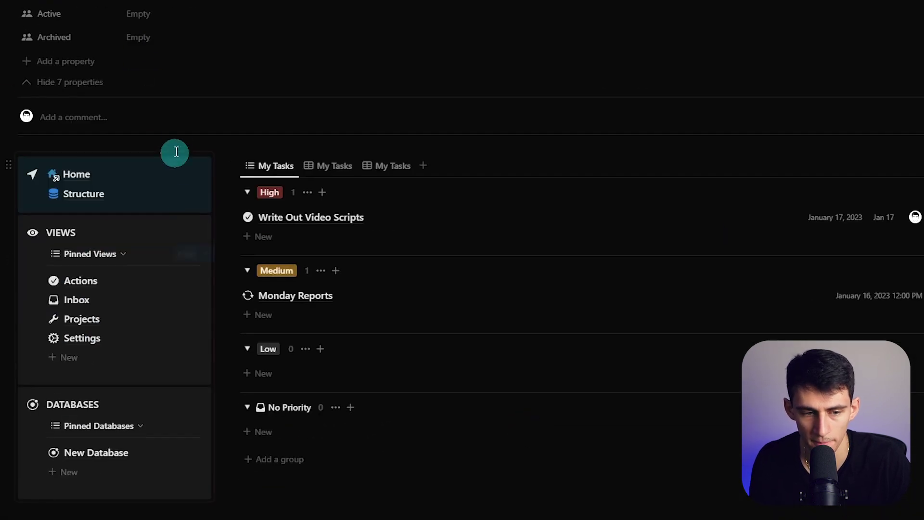
pyautogui.click(233, 165)
pyautogui.click(569, 168)
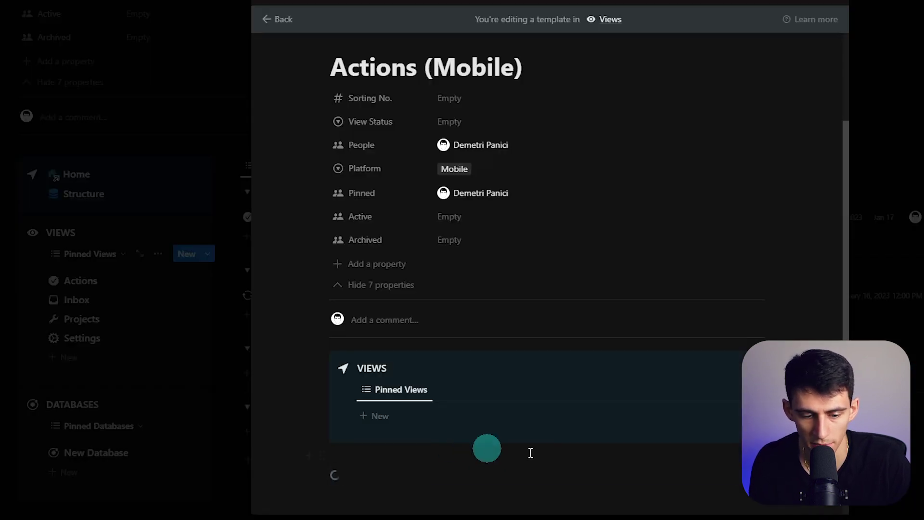
pyautogui.click(603, 471)
pyautogui.scroll(-5, 542, 318)
pyautogui.scroll(-2, 541, 289)
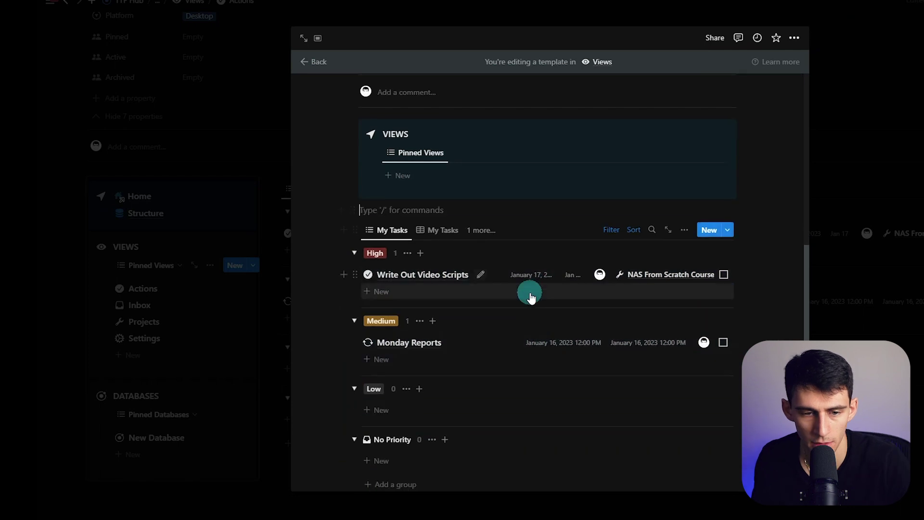
# Step: Duplicate the Actions (Mobile) view template
pyautogui.click(254, 264)
pyautogui.click(326, 378)
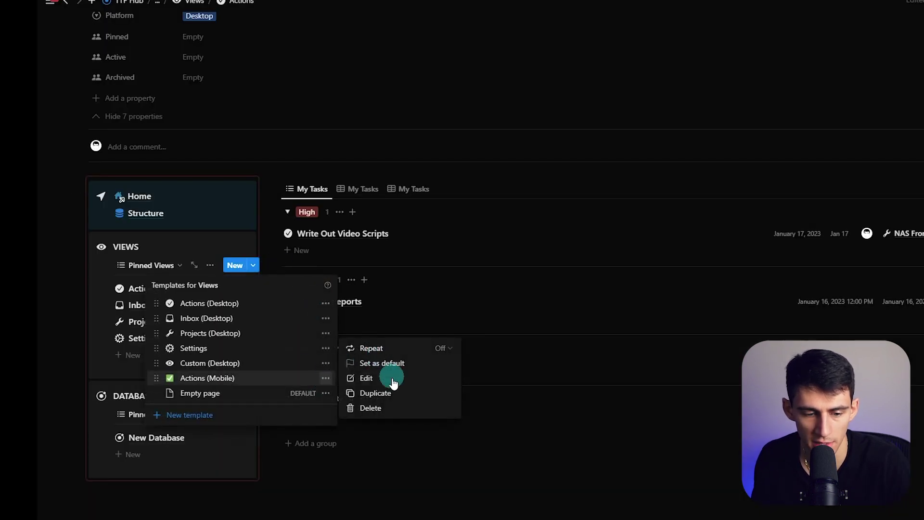
pyautogui.click(375, 393)
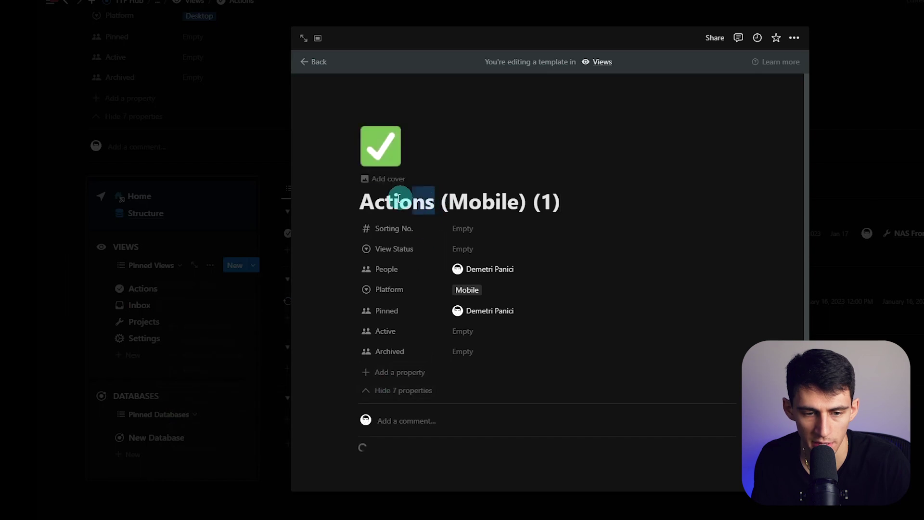
# Step: Rename the copy to Inbox (Mobile) and give it an inbox tray icon
pyautogui.doubleClick(366, 201)
pyautogui.write('ix')
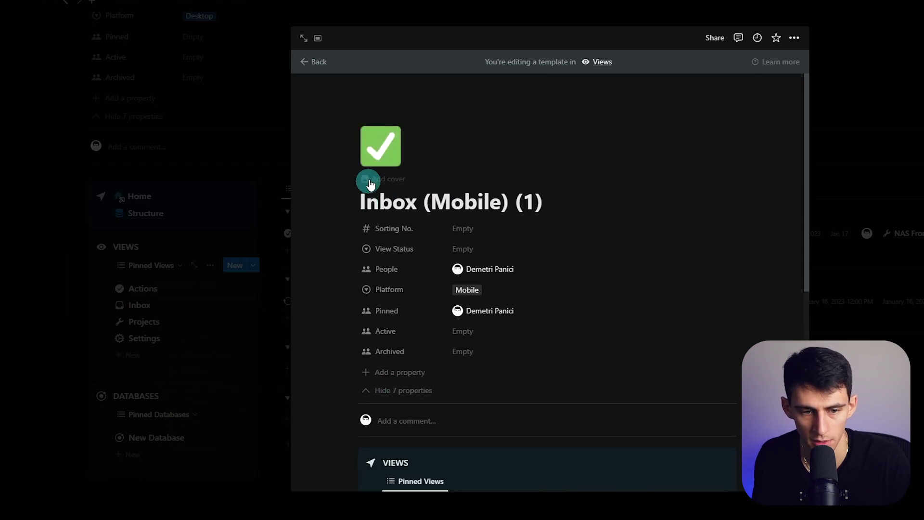
pyautogui.click(380, 146)
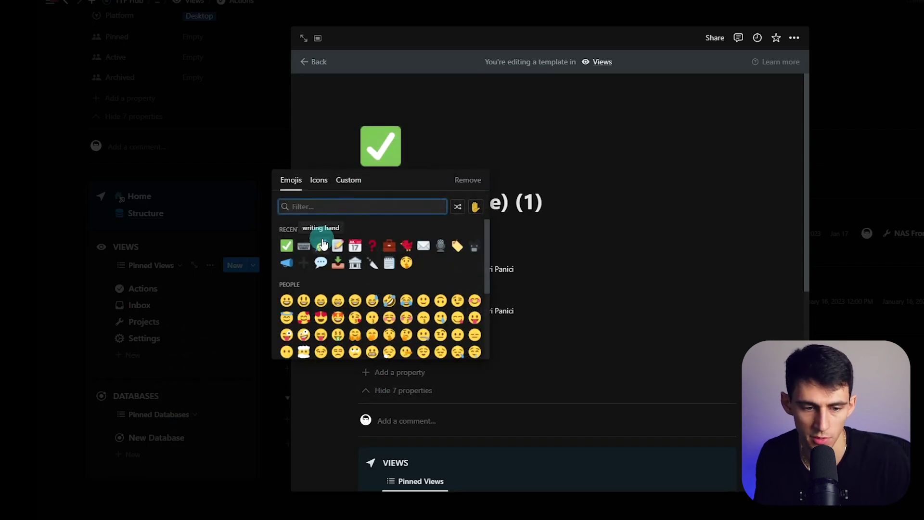
pyautogui.click(336, 263)
pyautogui.moveTo(448, 166)
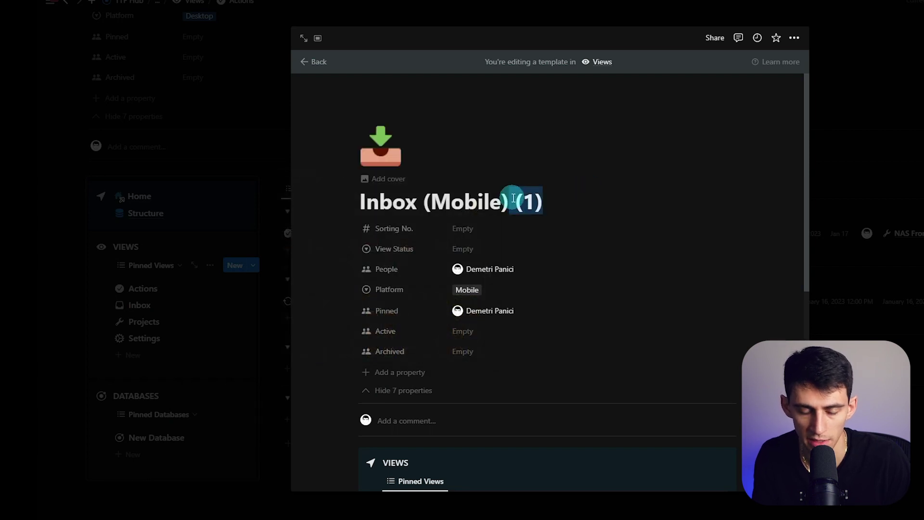
pyautogui.press('BackSpace')
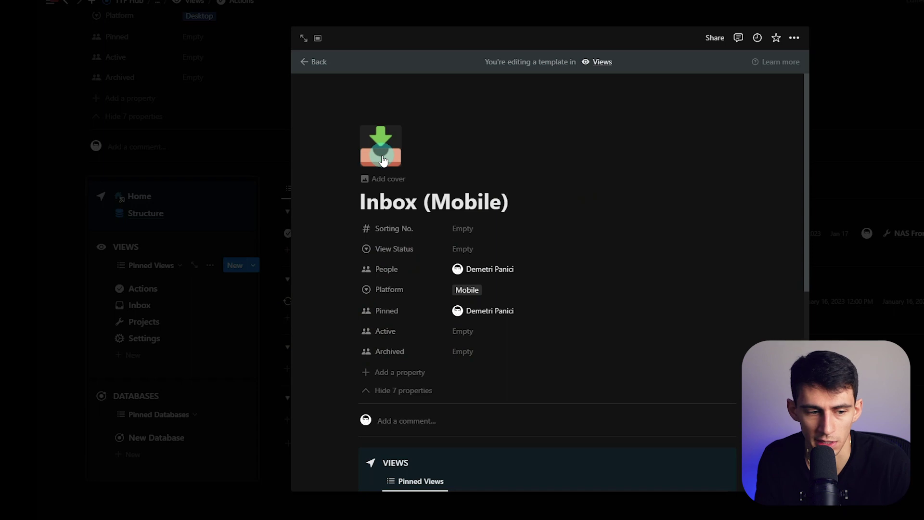
pyautogui.click(382, 158)
pyautogui.click(321, 178)
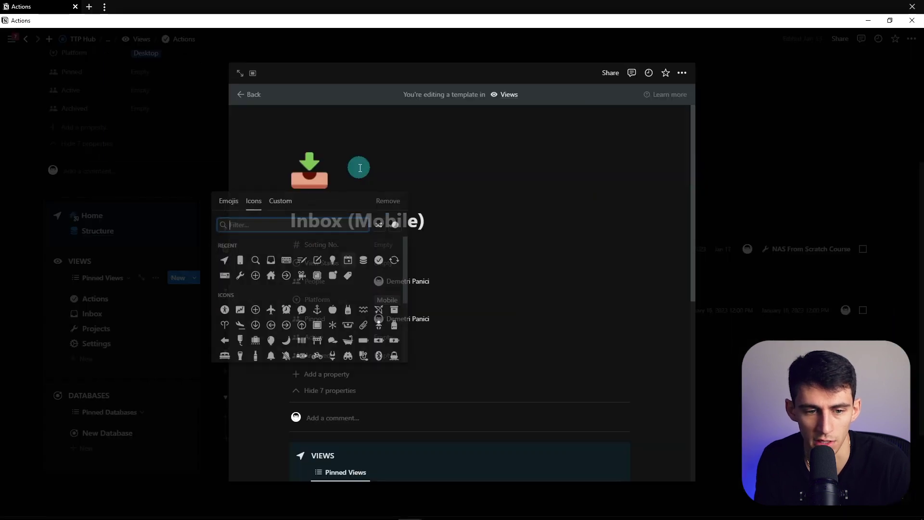
pyautogui.press('Escape')
pyautogui.scroll(-4, 359, 202)
pyautogui.scroll(3, 332, 207)
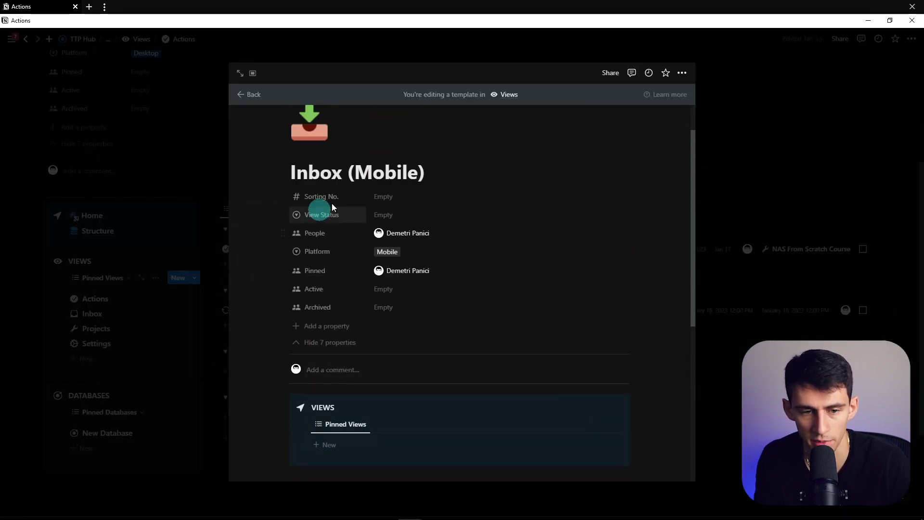
pyautogui.scroll(-4, 332, 207)
pyautogui.click(290, 253)
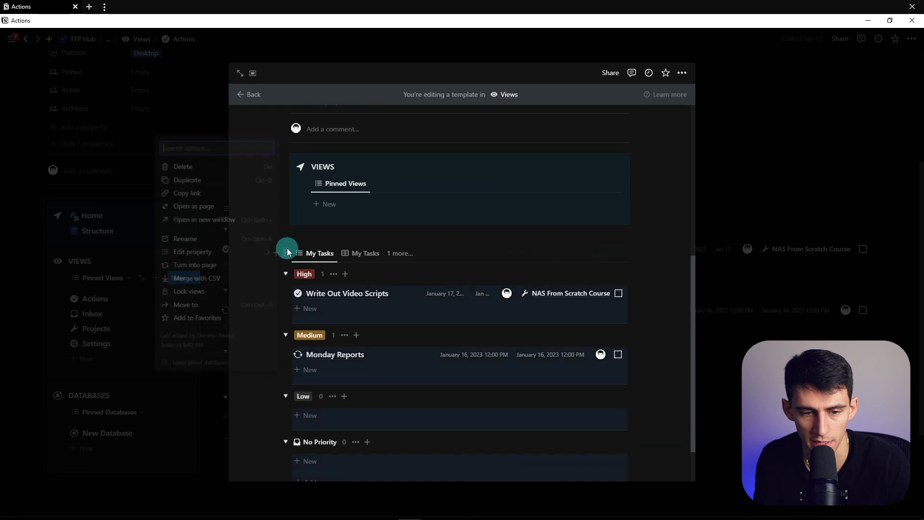
# Step: Delete the My Tasks view and copy the Mobile Inbox block from the Inbox page to sync
pyautogui.click(186, 163)
pyautogui.click(803, 267)
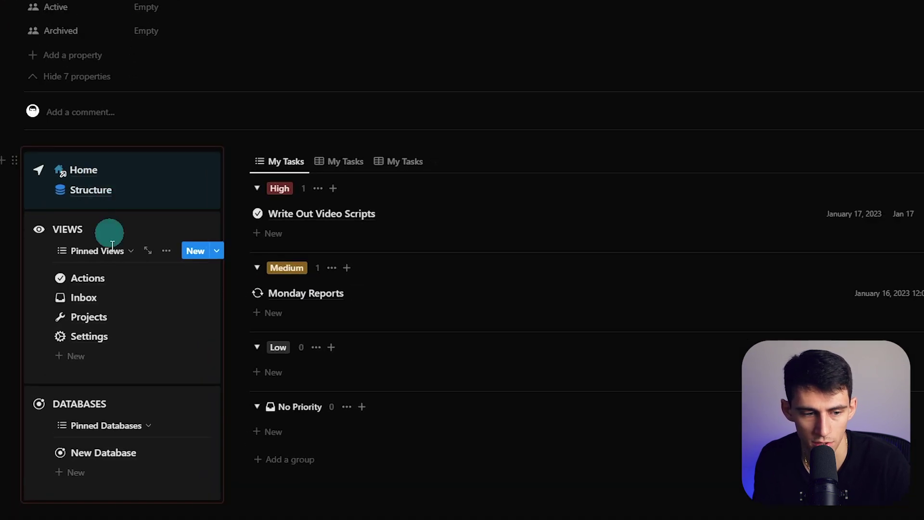
pyautogui.click(74, 296)
pyautogui.scroll(-3, 369, 346)
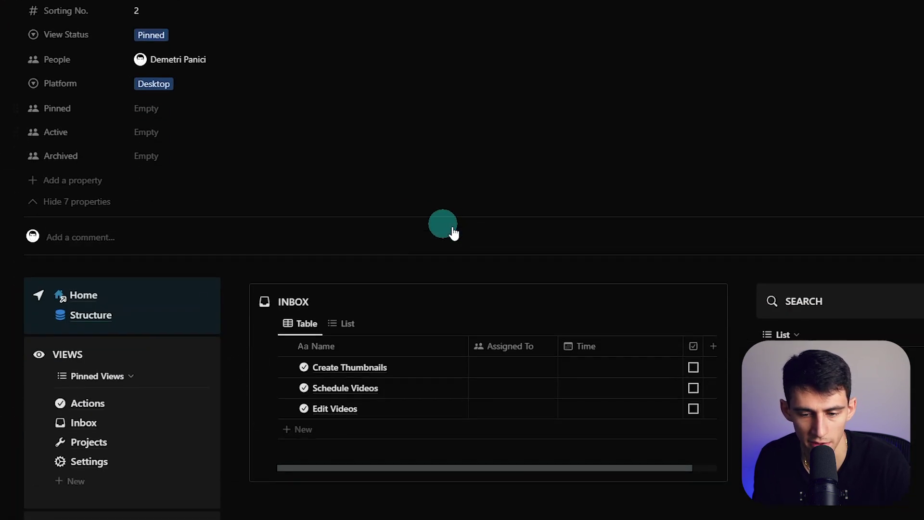
pyautogui.scroll(-2, 447, 231)
pyautogui.scroll(-1, 448, 242)
pyautogui.scroll(-1, 431, 240)
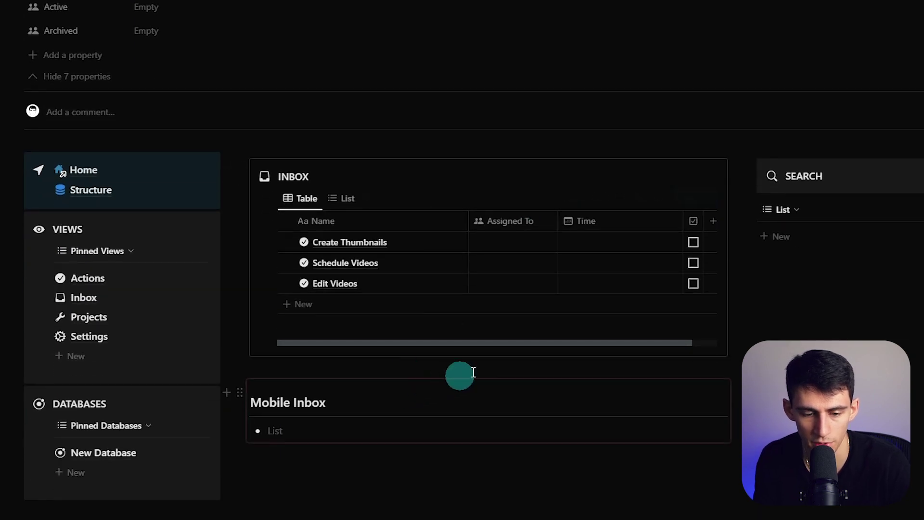
pyautogui.click(463, 469)
pyautogui.click(734, 263)
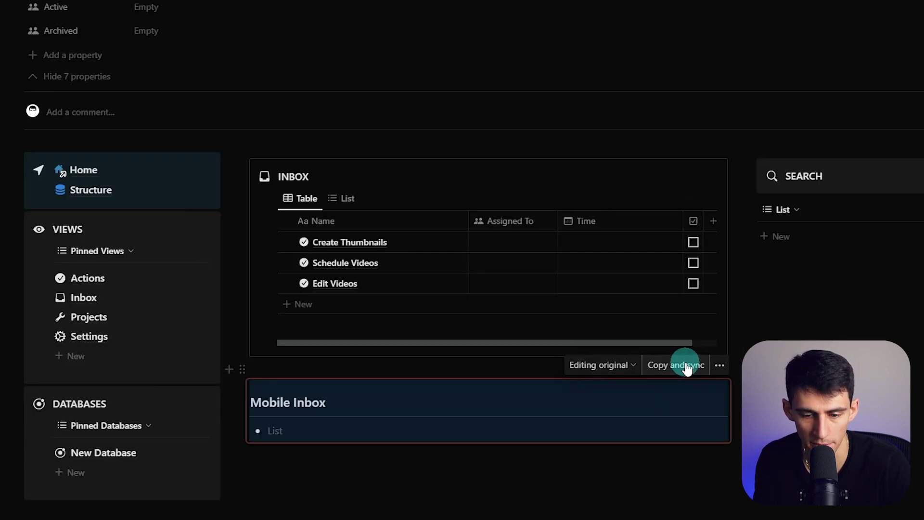
# Step: Open the Inbox (Mobile) template and check its page icon choices without changing them
pyautogui.click(216, 251)
pyautogui.click(302, 431)
pyautogui.click(350, 432)
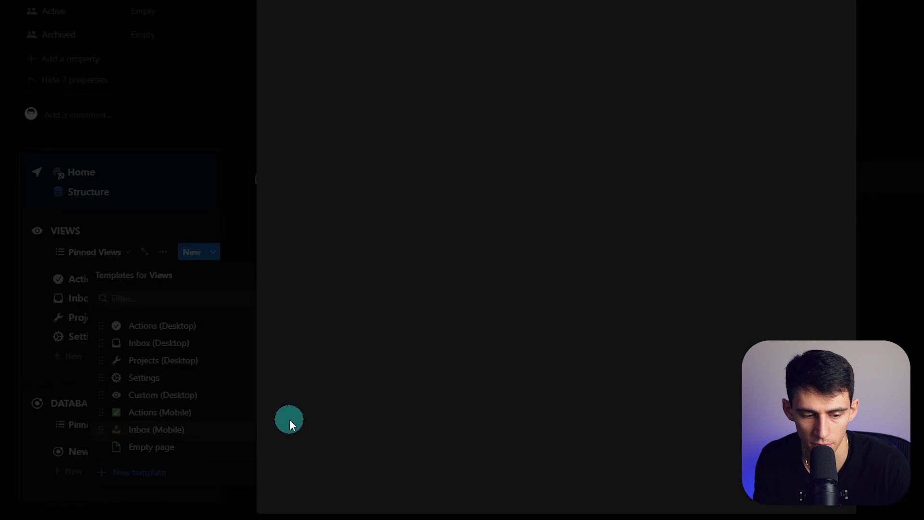
pyautogui.scroll(3, 505, 347)
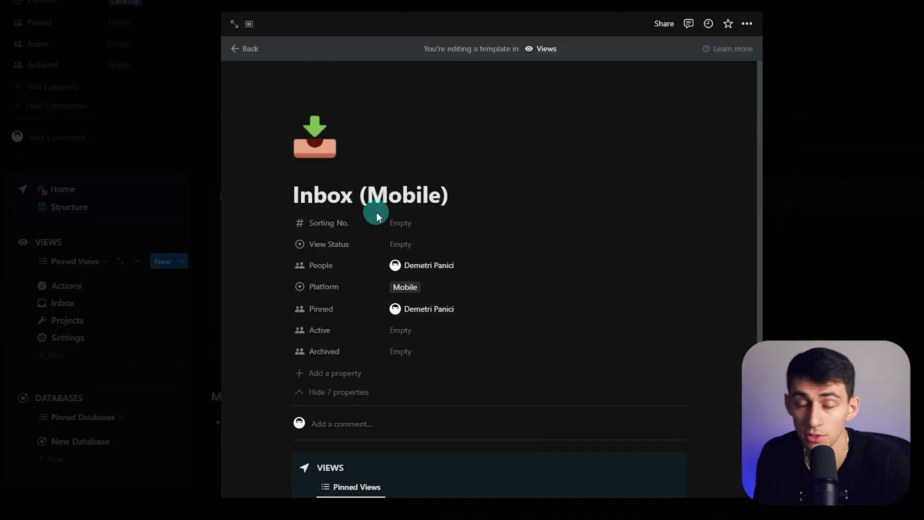
pyautogui.click(314, 137)
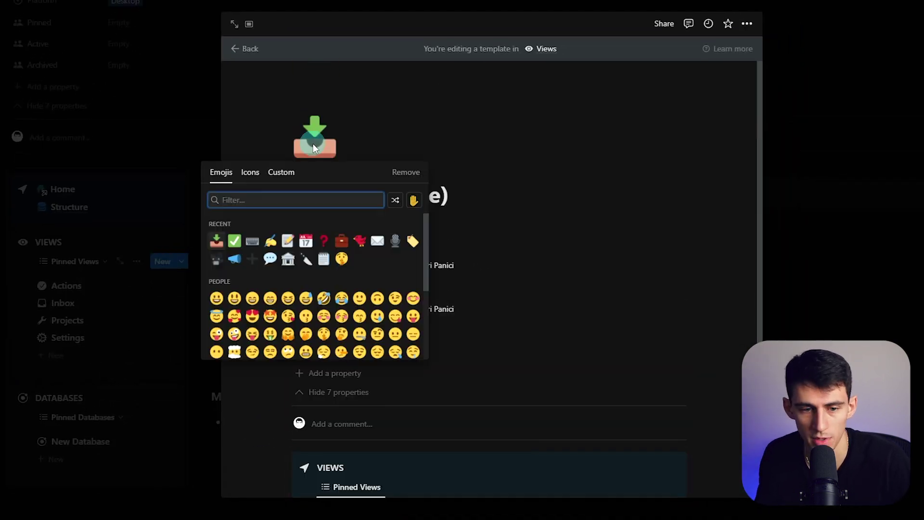
pyautogui.click(268, 225)
pyautogui.press('Escape')
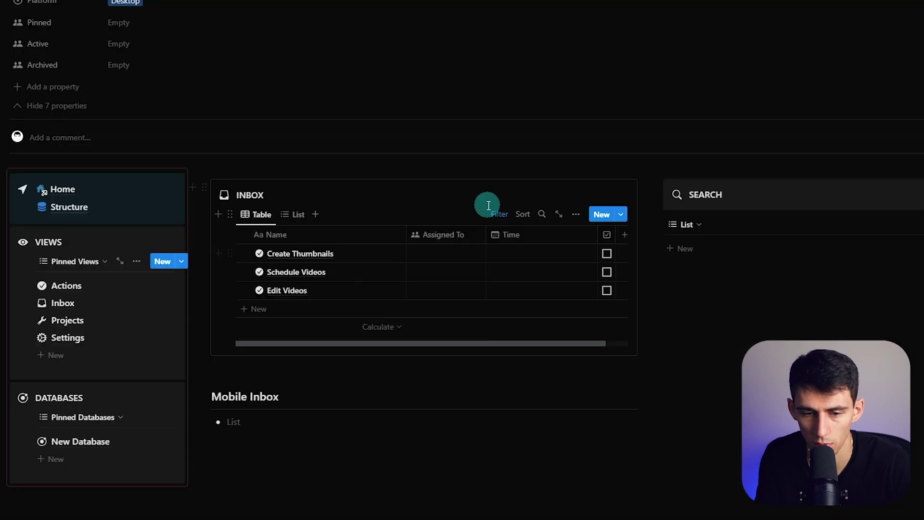
# Step: Paste the synced Mobile Inbox block into the Inbox (Mobile) template, with its INBOX table
pyautogui.click(181, 261)
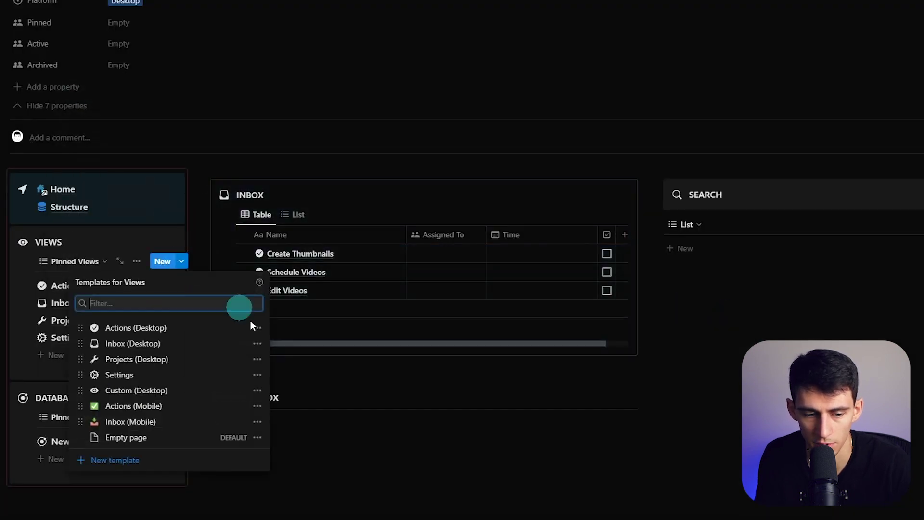
pyautogui.click(258, 423)
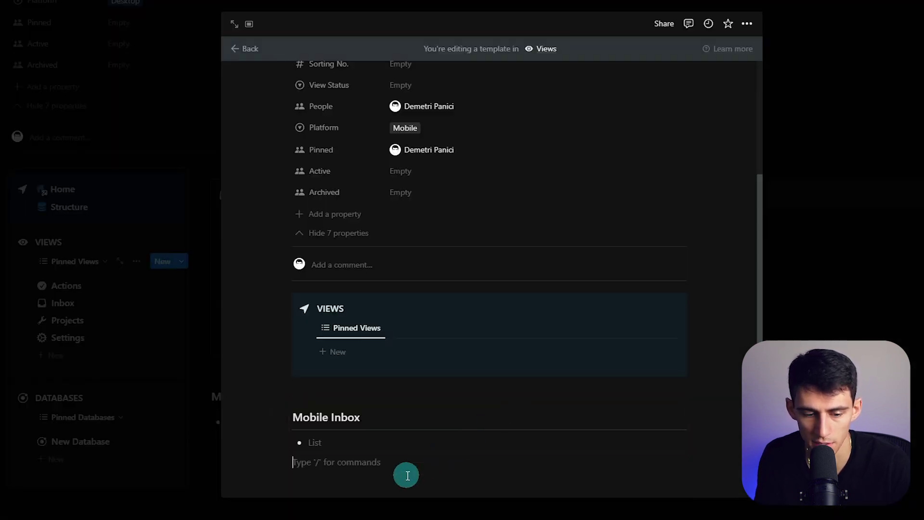
pyautogui.click(407, 475)
pyautogui.moveTo(326, 417)
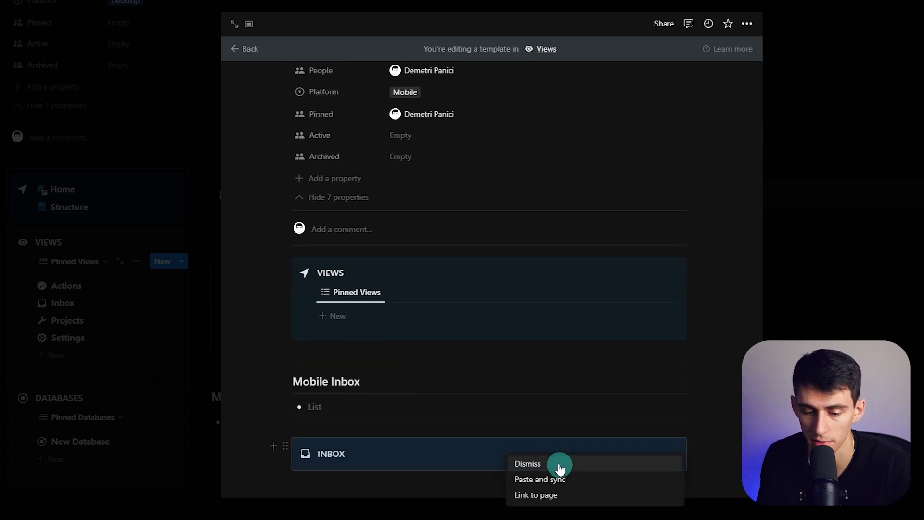
pyautogui.click(560, 466)
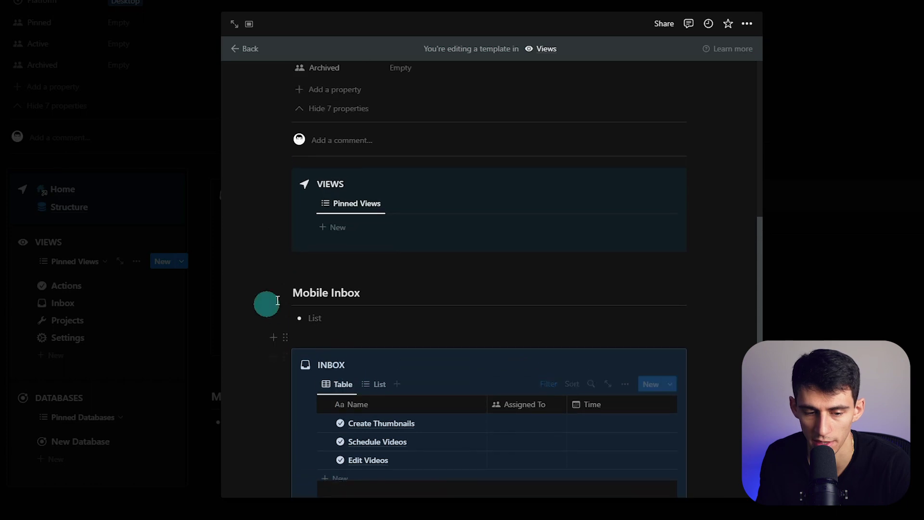
pyautogui.click(285, 355)
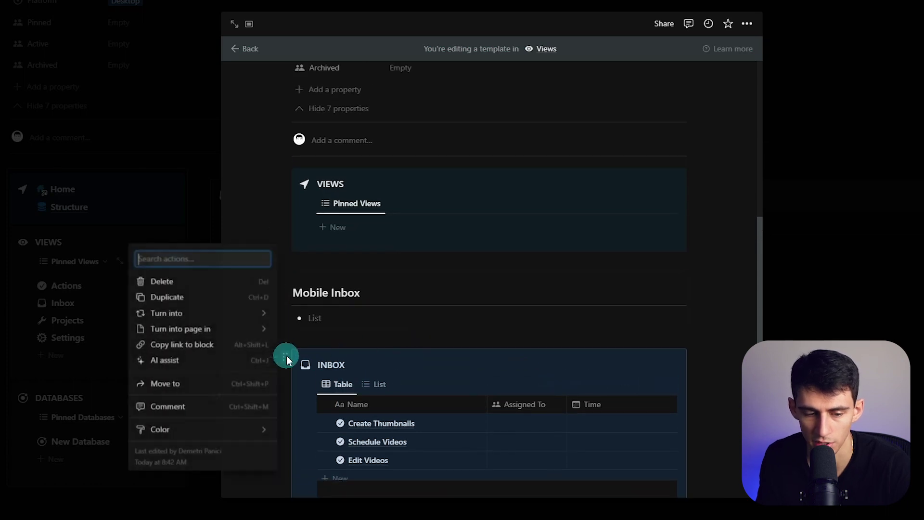
# Step: Delete the pasted INBOX table and duplicate the Inbox (Mobile) template
pyautogui.click(192, 282)
pyautogui.click(151, 274)
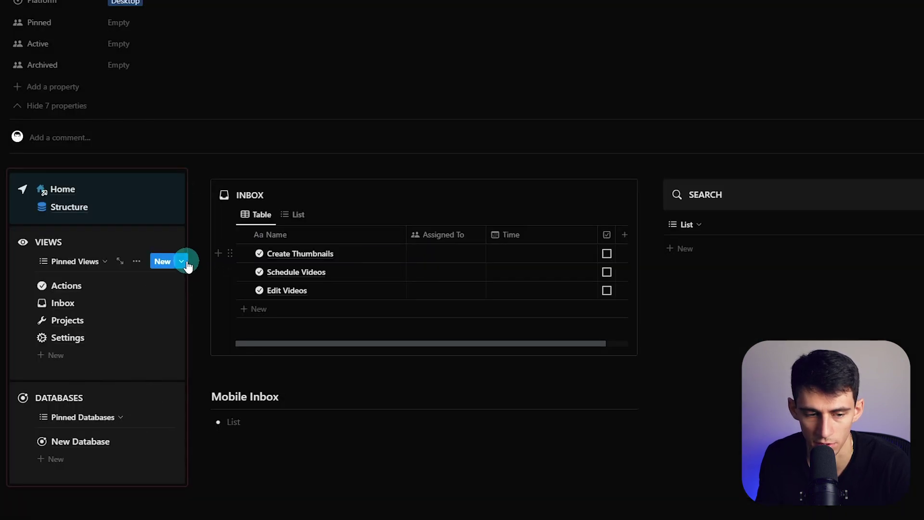
pyautogui.click(182, 262)
pyautogui.click(257, 421)
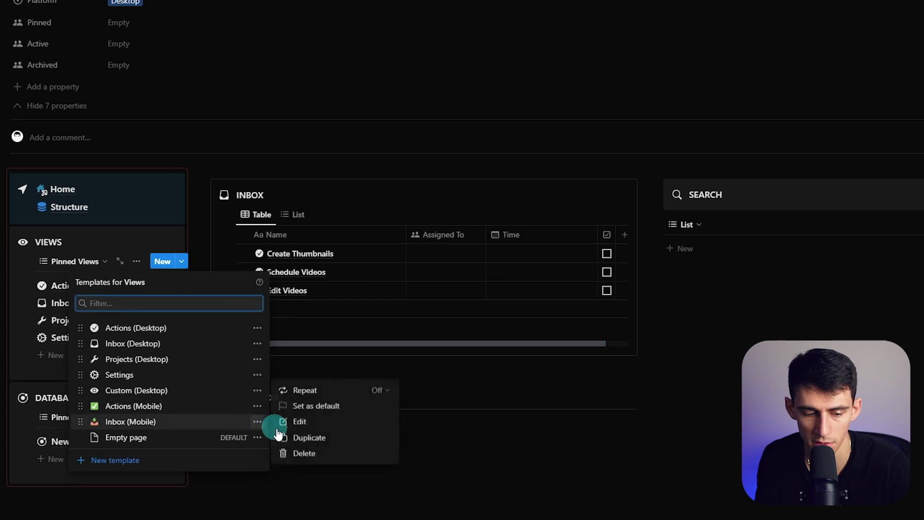
pyautogui.click(309, 438)
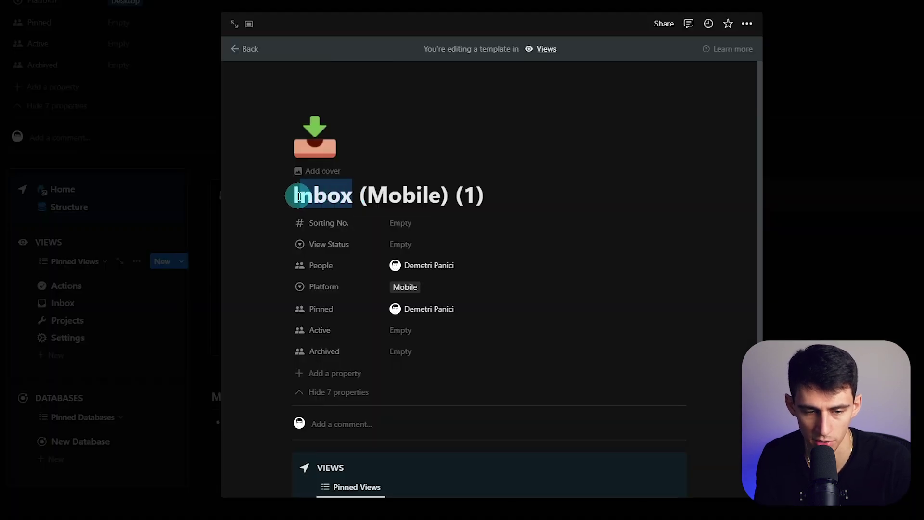
pyautogui.scroll(-5, 390, 376)
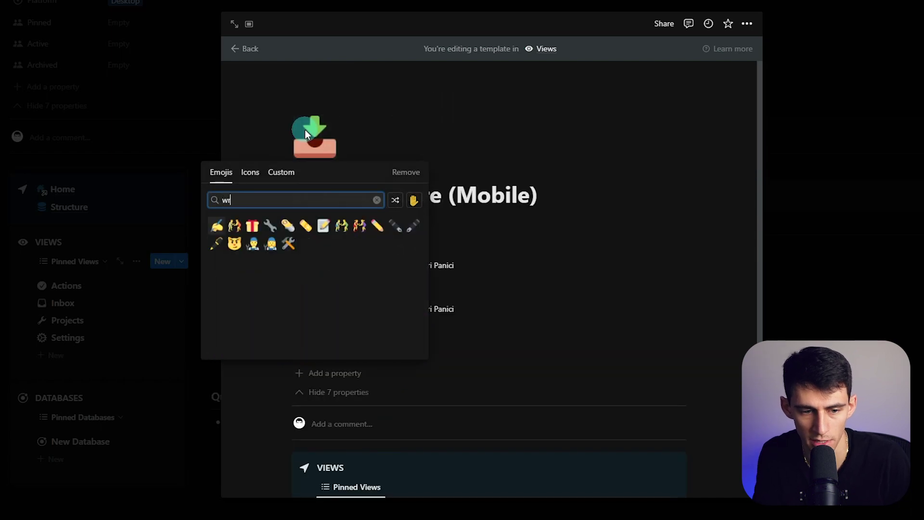
# Step: Move Quick Capture (Mobile) above Actions (Mobile) in the template list
pyautogui.moveTo(179, 424); pyautogui.dragTo(181, 396)
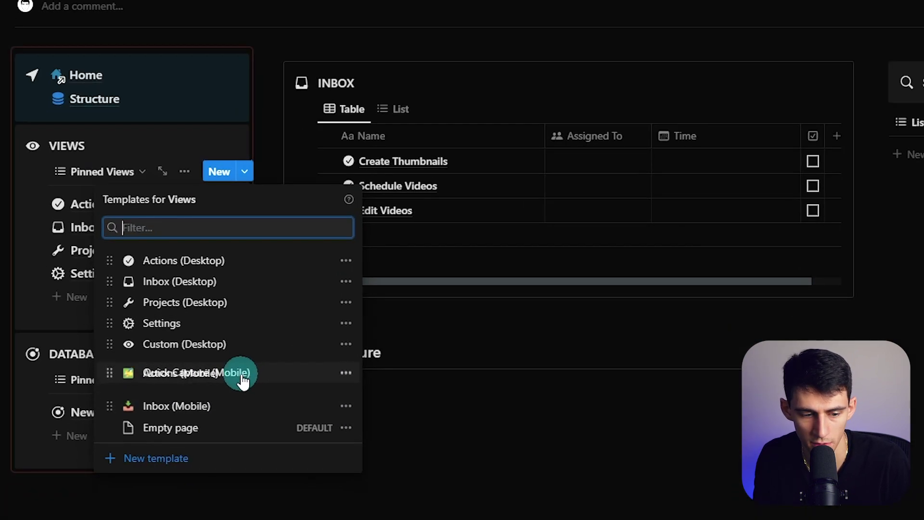
pyautogui.click(346, 406)
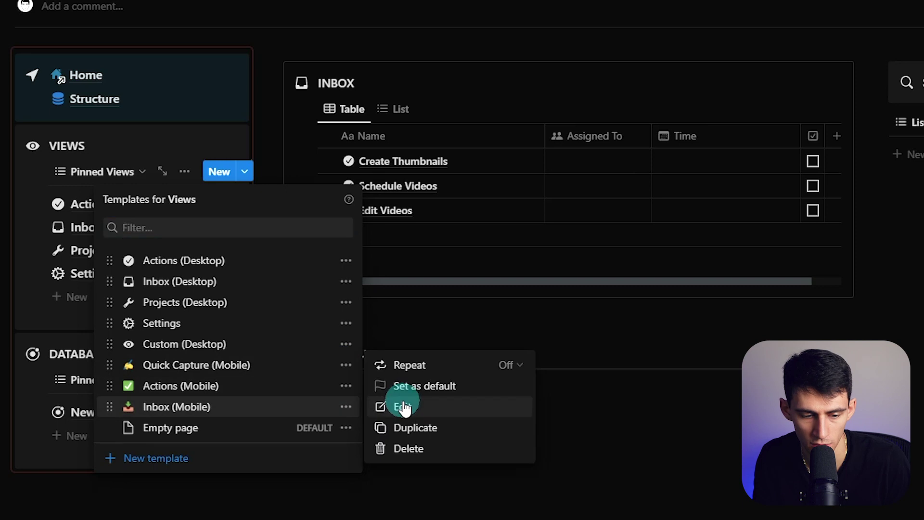
pyautogui.click(390, 412)
pyautogui.scroll(-3, 386, 216)
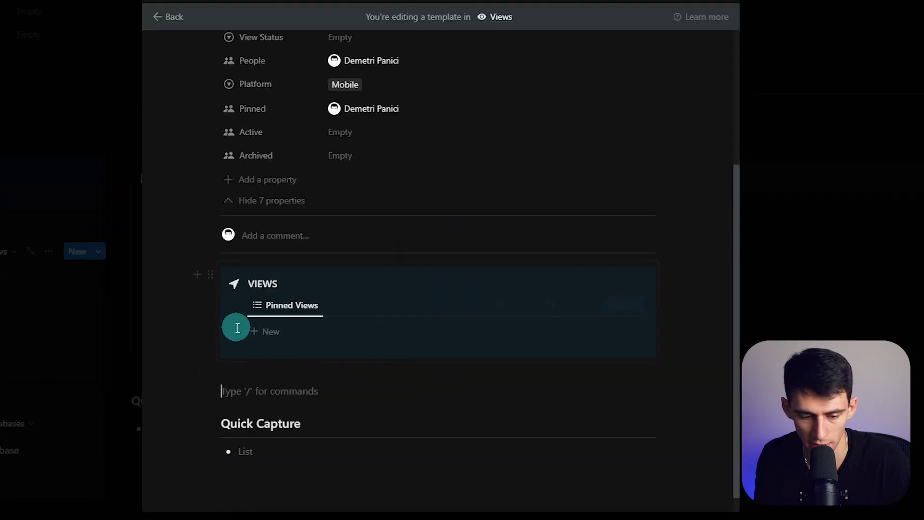
# Step: Delete the INBOX heading above the template's inbox table, then add a blank Pinned Views entry
pyautogui.click(209, 418)
pyautogui.click(87, 376)
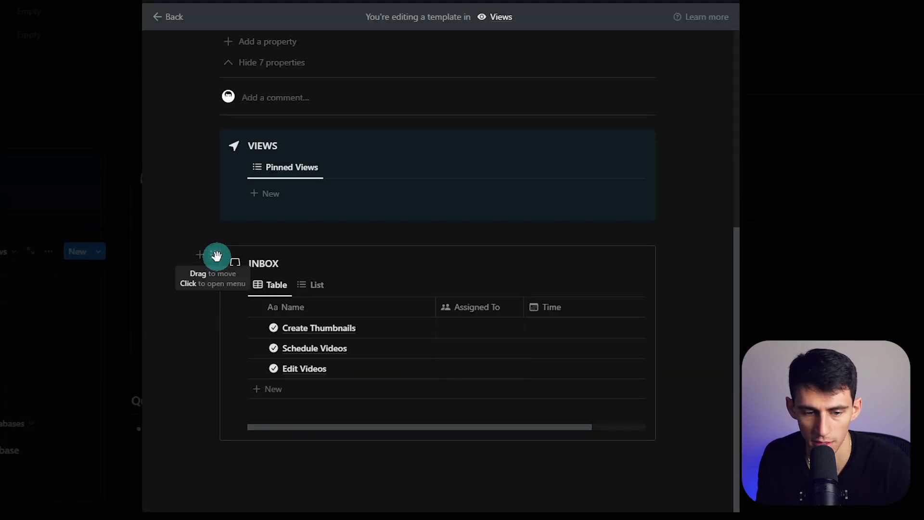
pyautogui.moveTo(242, 284); pyautogui.dragTo(242, 393)
pyautogui.press('Delete')
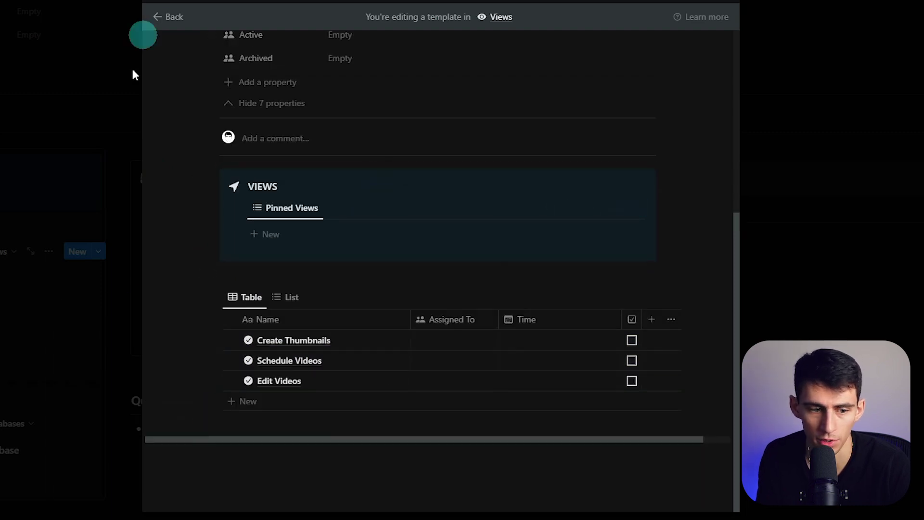
pyautogui.click(271, 234)
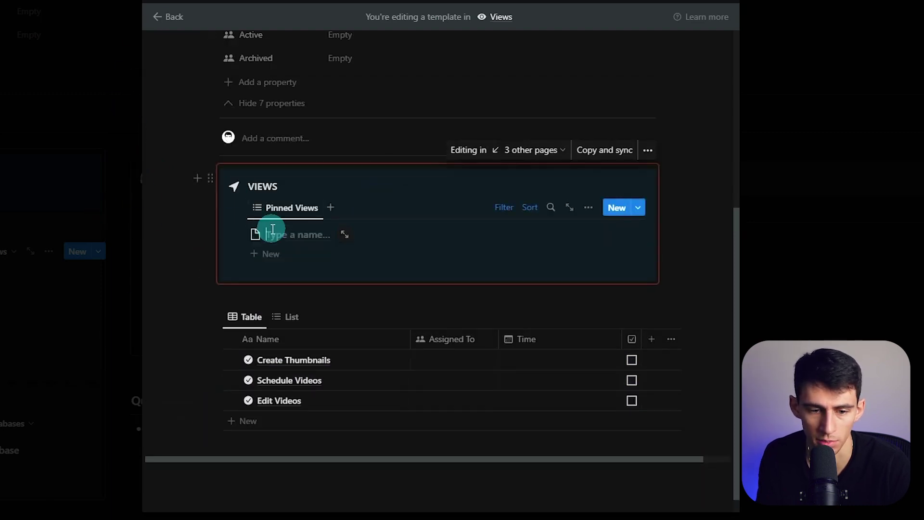
# Step: Create the Quick Capture page from its Mobile template, set its Sorting No., and trim 'Mobile' from the title
pyautogui.click(405, 235)
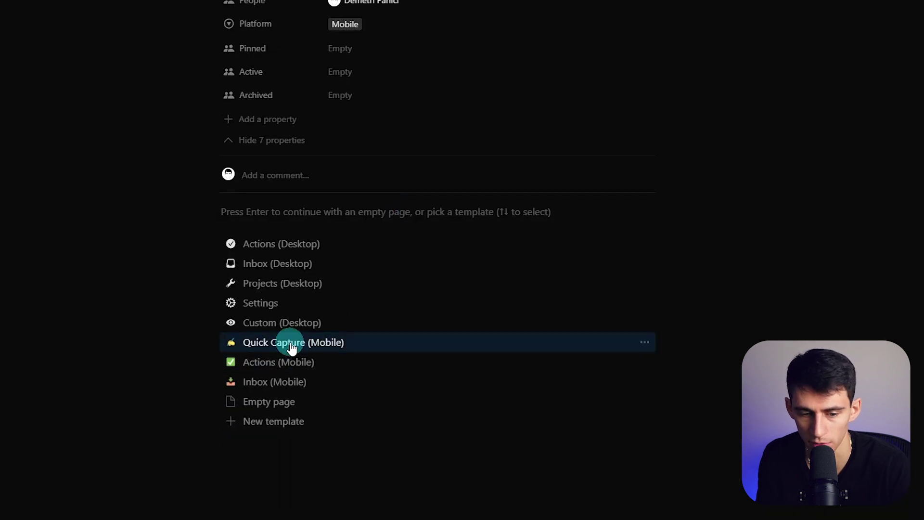
pyautogui.click(293, 347)
pyautogui.click(343, 138)
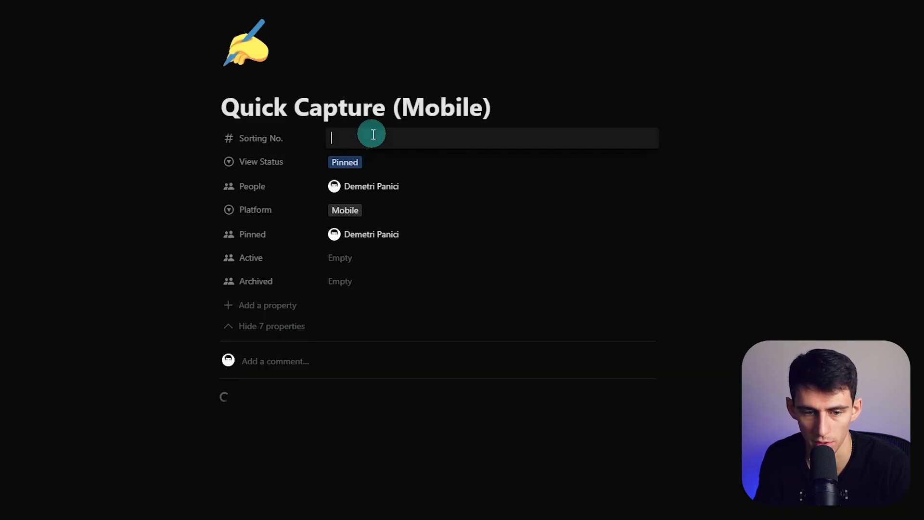
pyautogui.write('1')
pyautogui.doubleClick(415, 109)
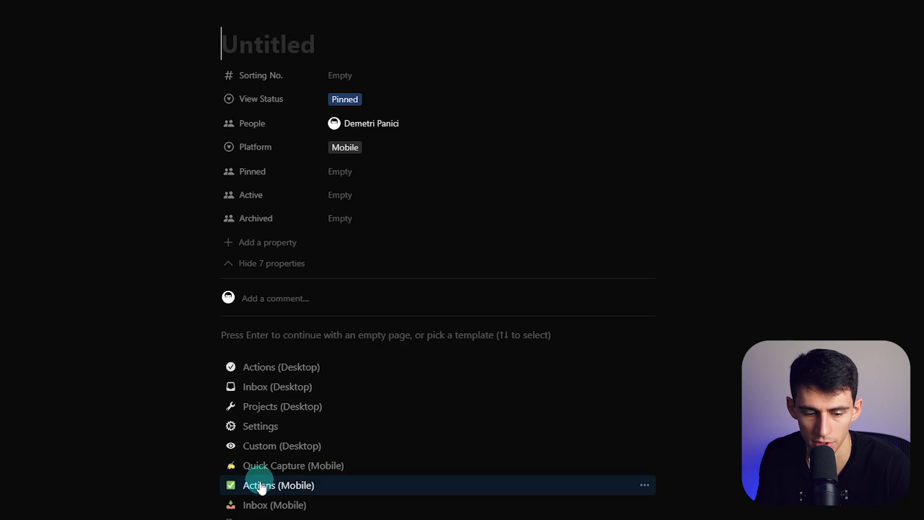
# Step: Create the Actions and Inbox pages from their Mobile templates and set Inbox's Sorting No
pyautogui.click(271, 486)
pyautogui.write('1')
pyautogui.scroll(-5, 375, 289)
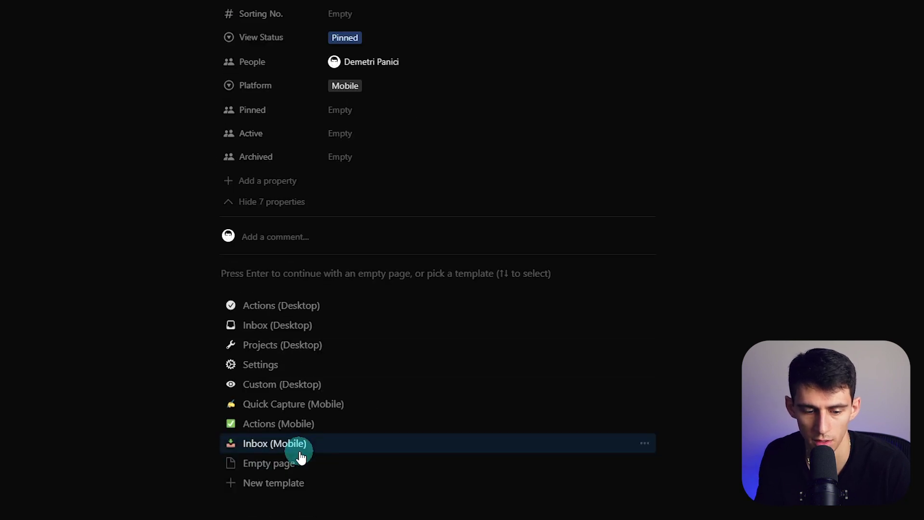
pyautogui.click(273, 445)
pyautogui.click(361, 137)
pyautogui.write('3')
pyautogui.press('Return')
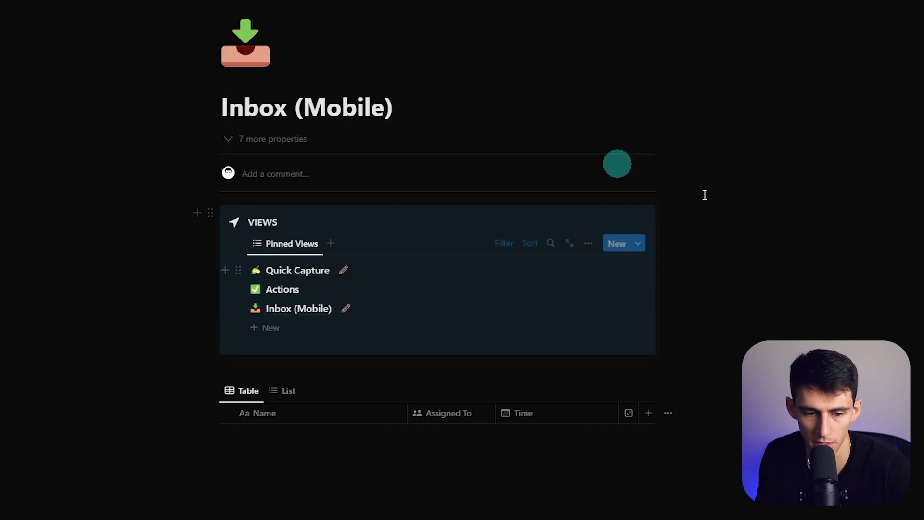
# Step: Review the layout options in the Pinned Views view settings
pyautogui.click(589, 244)
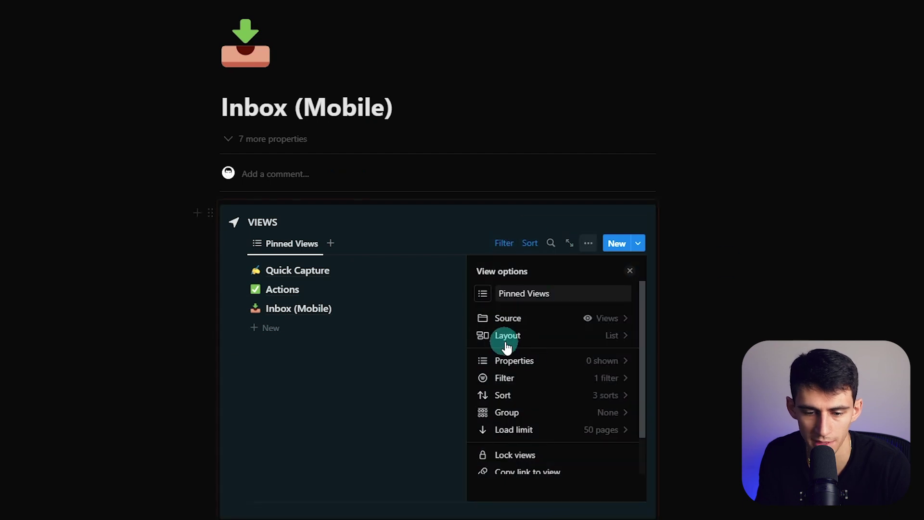
pyautogui.click(505, 341)
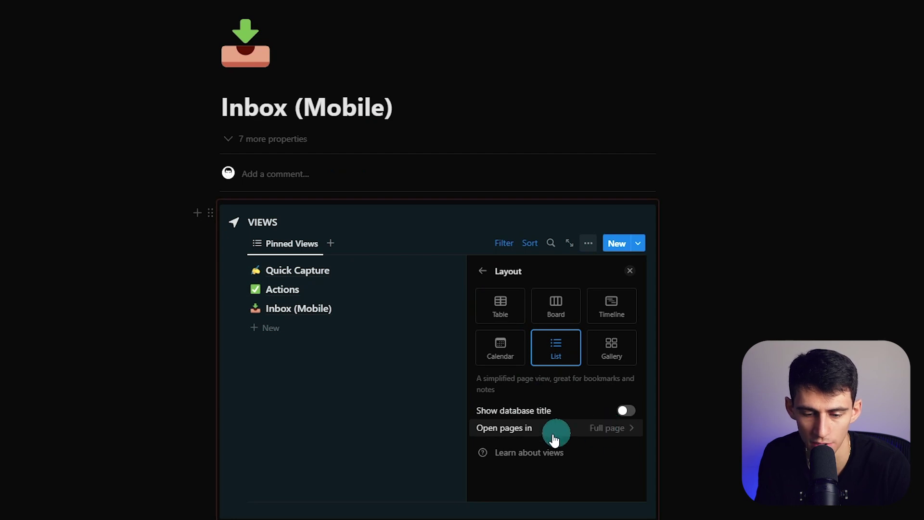
pyautogui.click(318, 361)
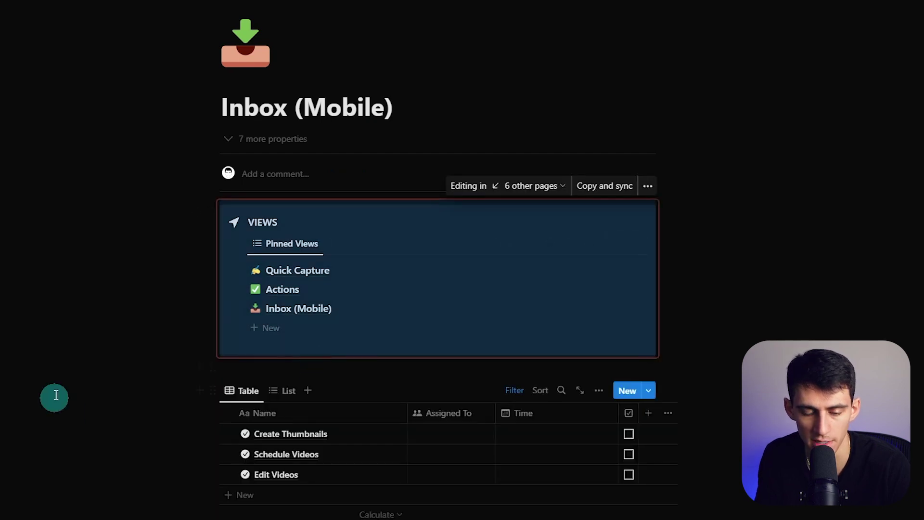
pyautogui.scroll(-2, 174, 389)
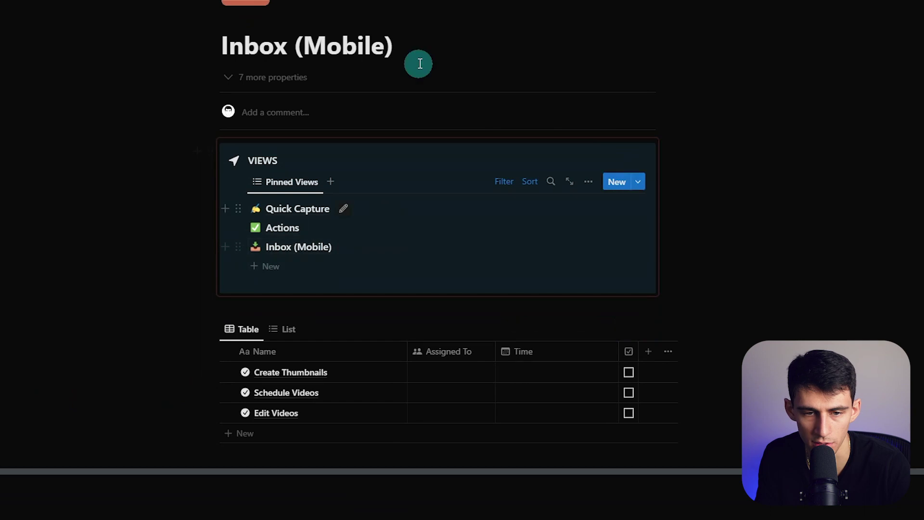
# Step: Remove '(Mobile)' from the Inbox title and open the Quick Capture, Actions and Inbox pages
pyautogui.click(404, 47)
pyautogui.press('BackSpace')
pyautogui.press('BackSpace')
pyautogui.press('BackSpace')
pyautogui.click(298, 209)
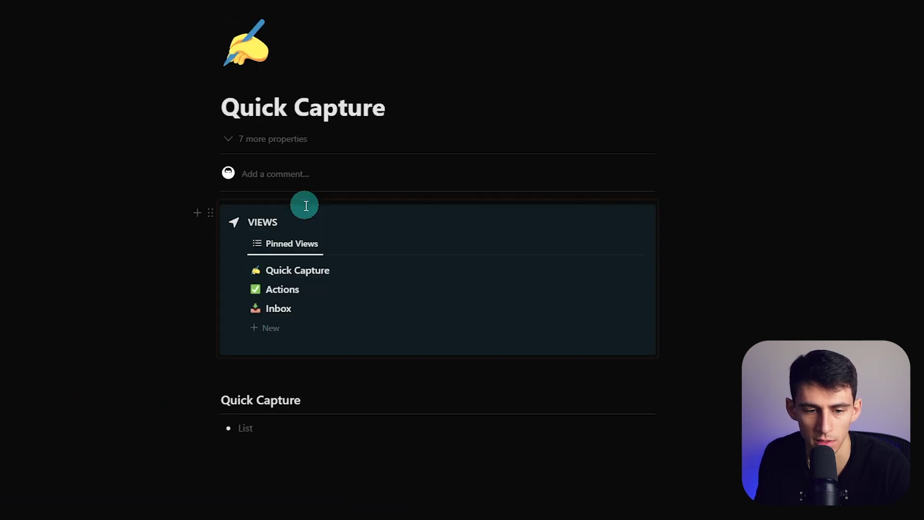
pyautogui.click(282, 289)
pyautogui.click(277, 309)
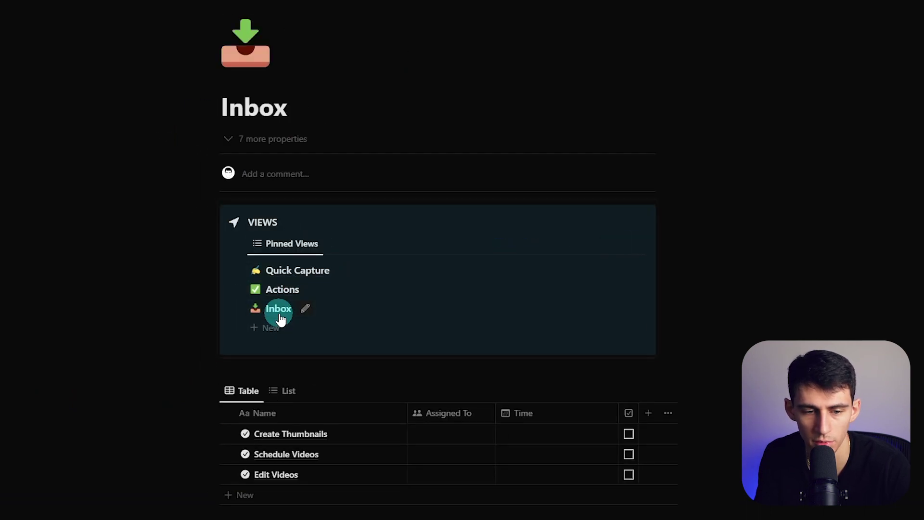
pyautogui.scroll(1, 281, 312)
# Step: Star Quick Capture and Actions as favorites, then drag Quick Capture to the top of Favorites
pyautogui.click(298, 270)
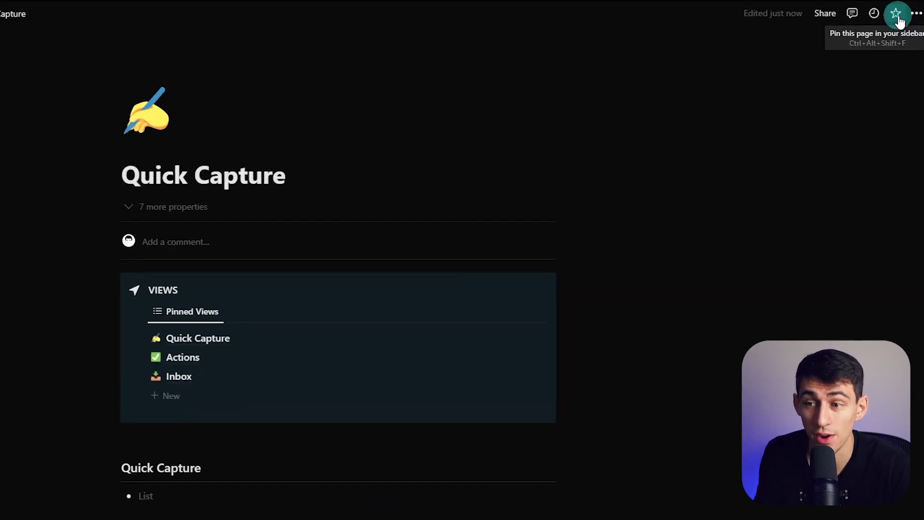
pyautogui.click(897, 14)
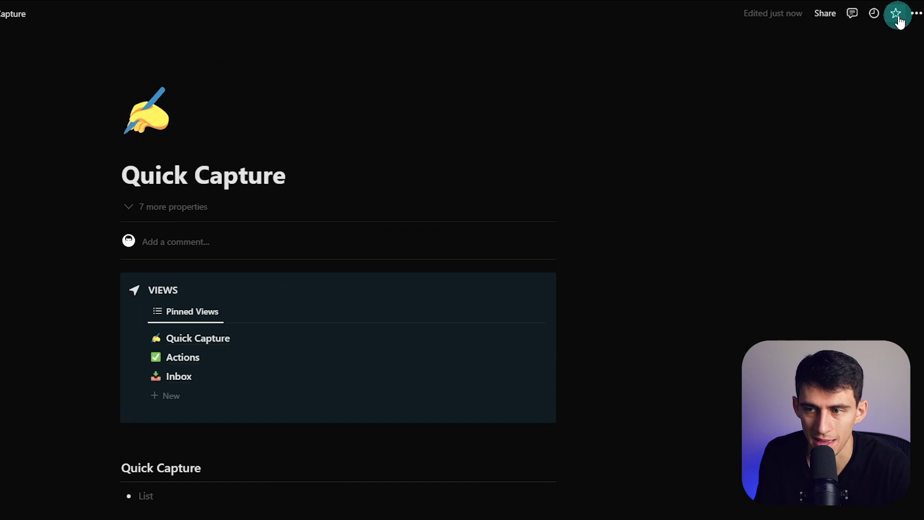
pyautogui.click(183, 356)
pyautogui.click(896, 13)
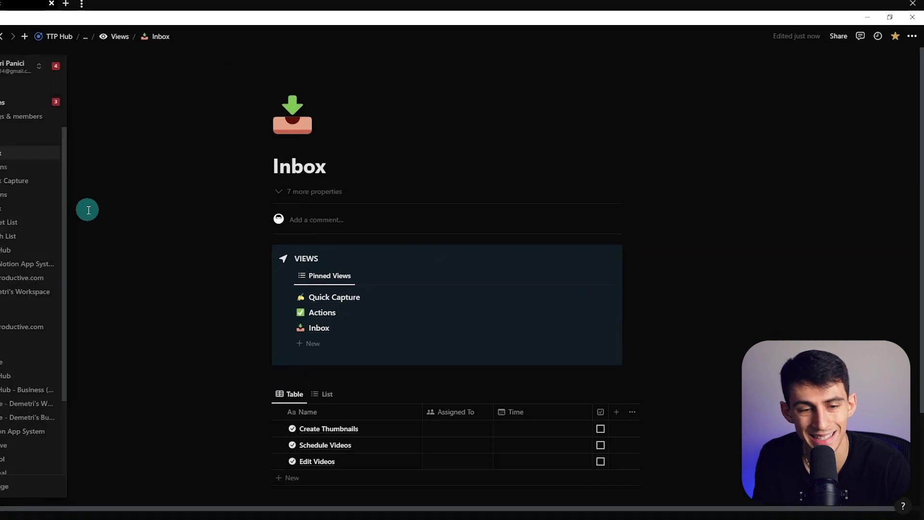
pyautogui.moveTo(6, 248)
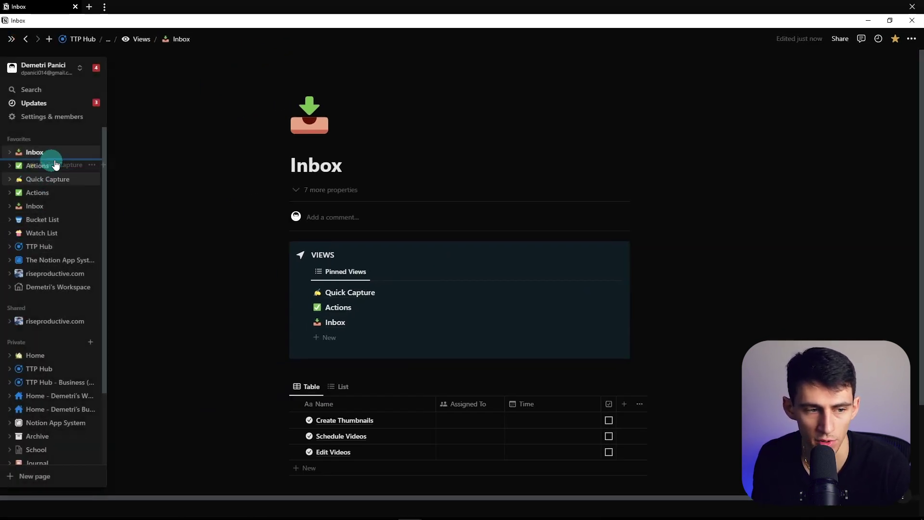
pyautogui.moveTo(52, 145); pyautogui.dragTo(51, 165)
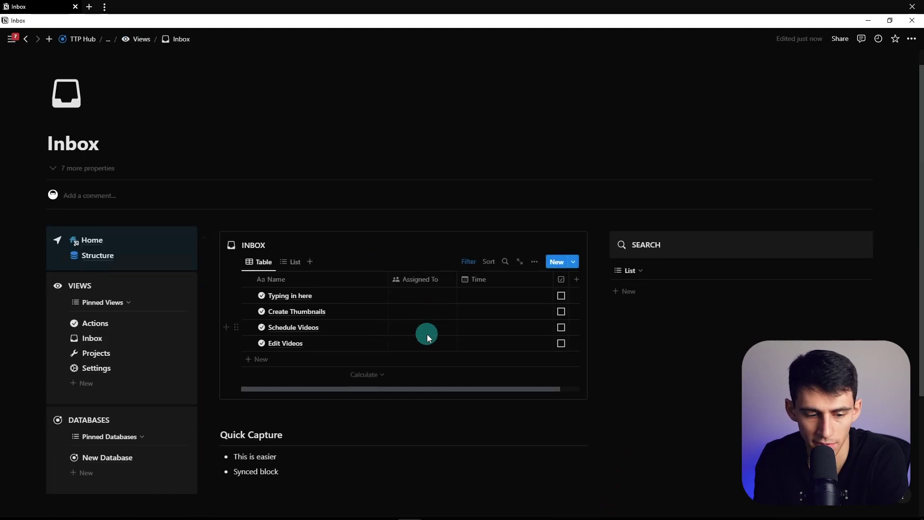
# Step: Copy the Quick Capture block as a synced block and paste it onto the Actions page
pyautogui.click(400, 365)
pyautogui.click(538, 332)
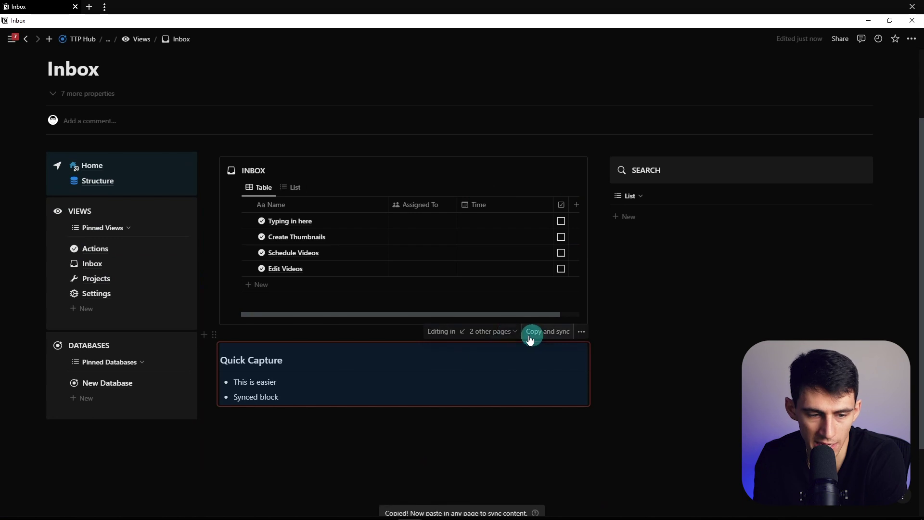
pyautogui.click(94, 248)
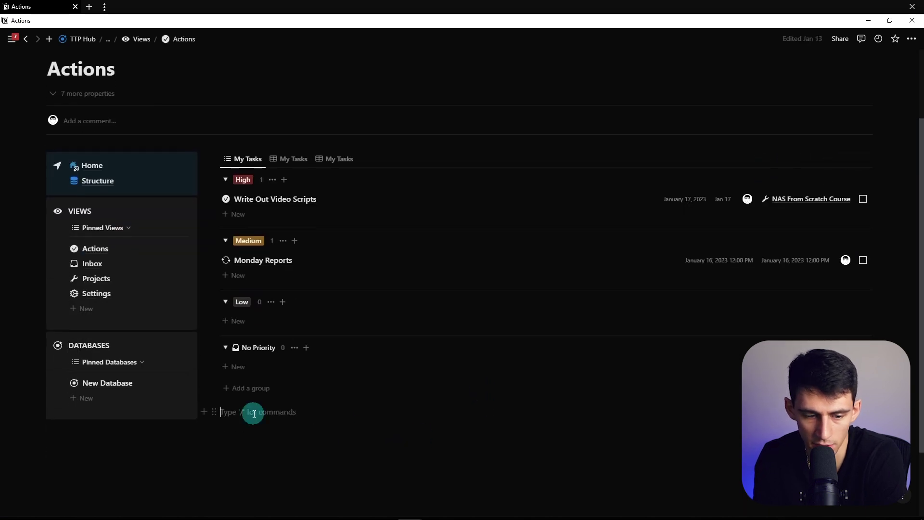
pyautogui.hotkey('ctrl', 'v')
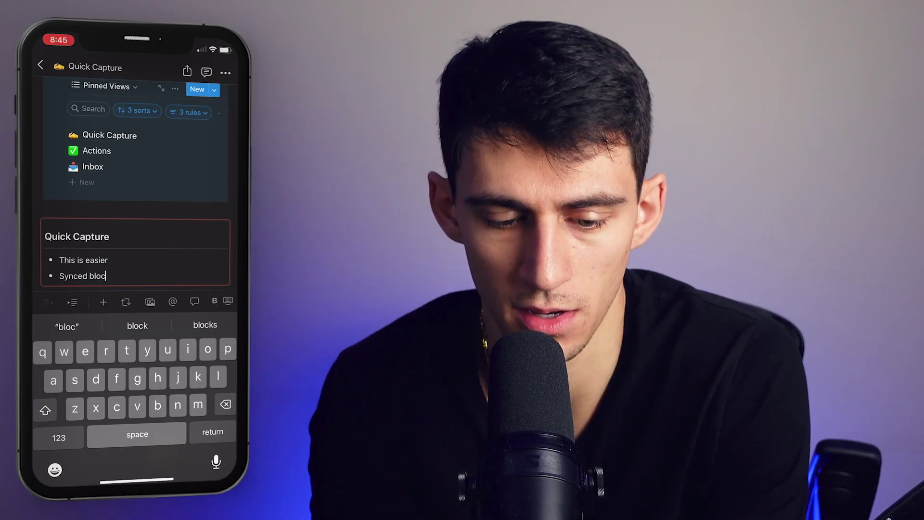
pyautogui.write('k')
# Step: Add a bullet and move 'Take out the trash' into the High group, keeping the existing sorting
pyautogui.press('Return')
pyautogui.write('Take')
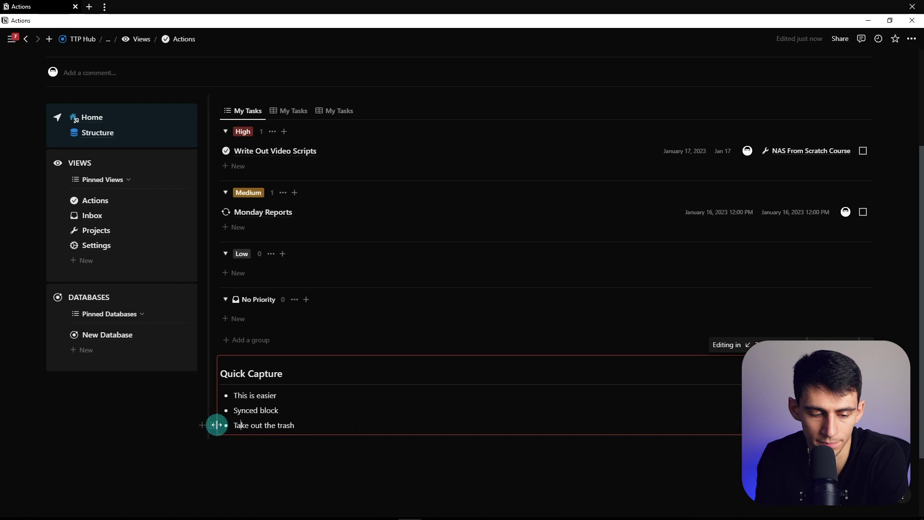
pyautogui.moveTo(217, 425); pyautogui.dragTo(272, 159)
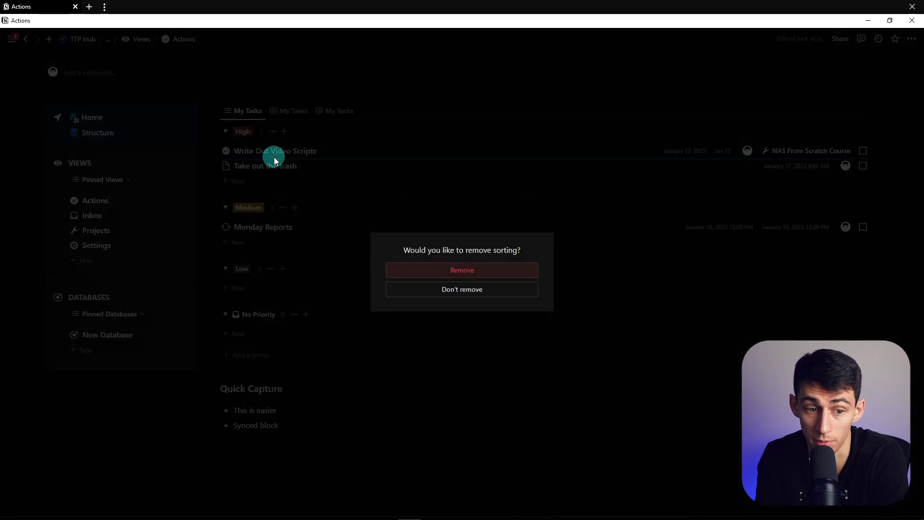
pyautogui.click(523, 291)
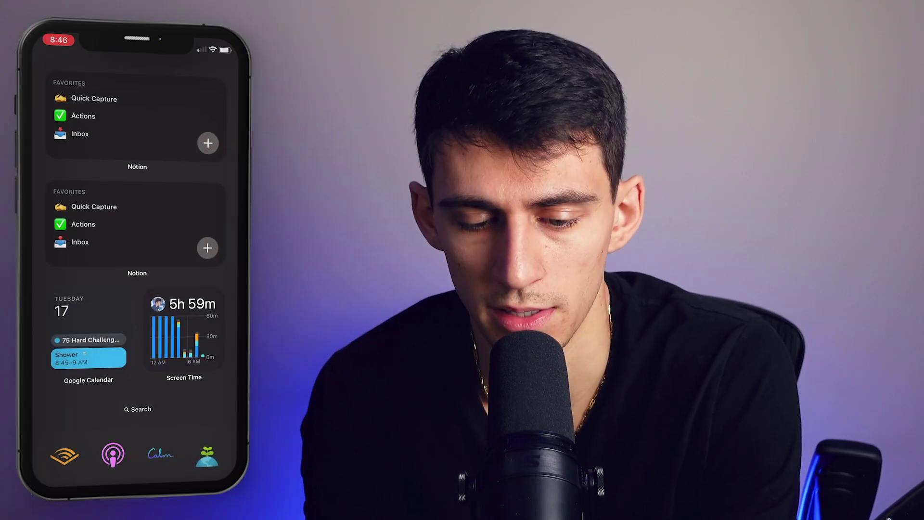